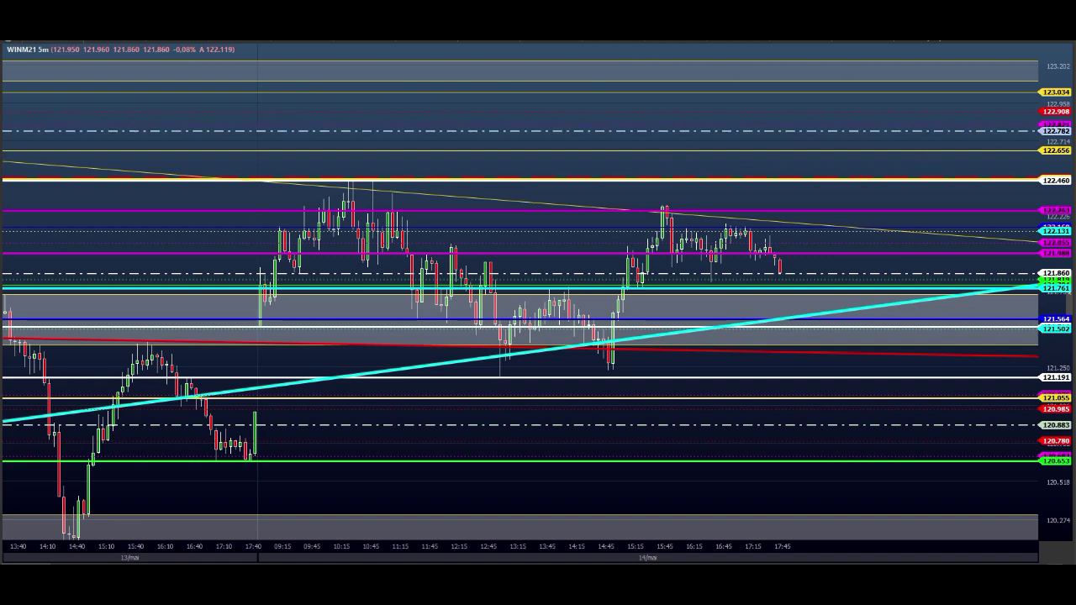
Step: Mark the 14/mai opening candles and the morning top at 122.460 with arrows on the WINM21 chart, and clear the markings
scroll(538, 290, "down", 1)
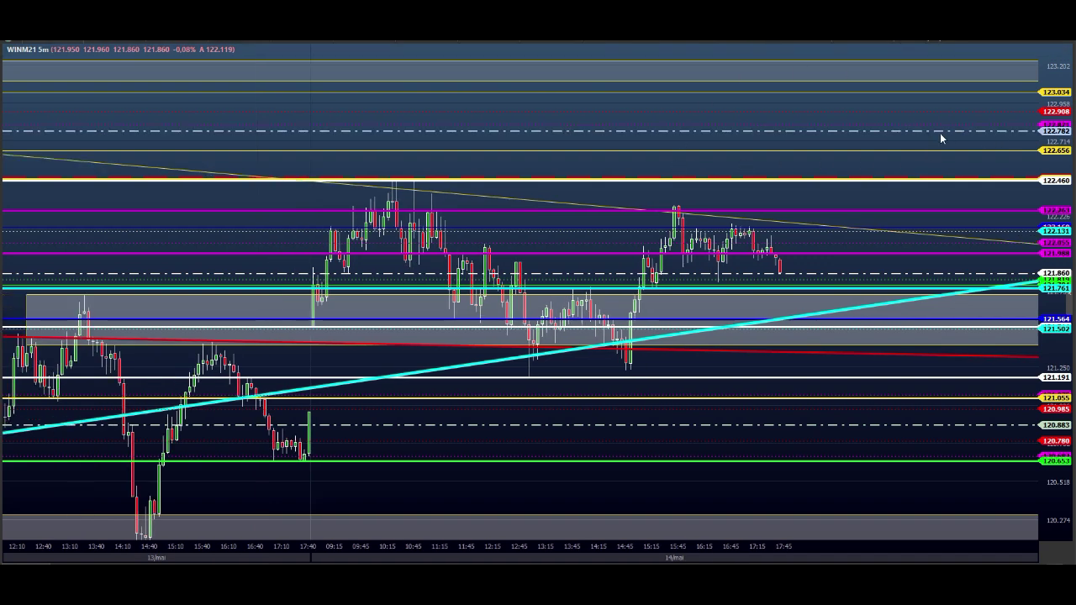
left_click_drag(1053, 138, 1053, 143)
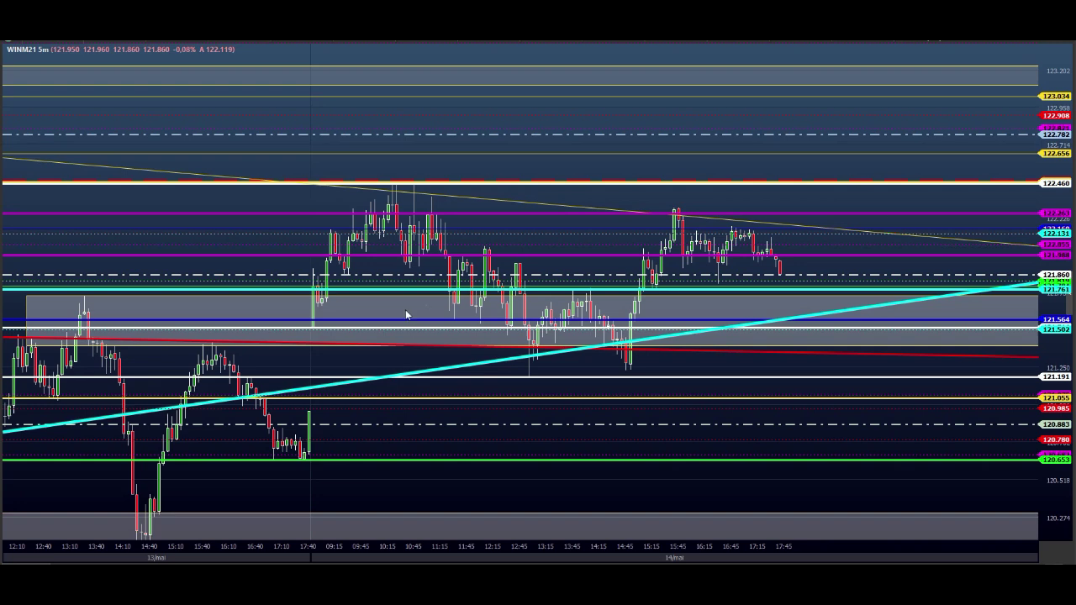
left_click_drag(279, 313, 305, 313)
left_click(308, 288)
left_click_drag(300, 336, 327, 336)
mouse_move(407, 181)
left_mouse_down()
mouse_move(385, 202)
mouse_move(384, 186)
mouse_move(405, 201)
mouse_move(406, 180)
mouse_move(386, 181)
left_mouse_up()
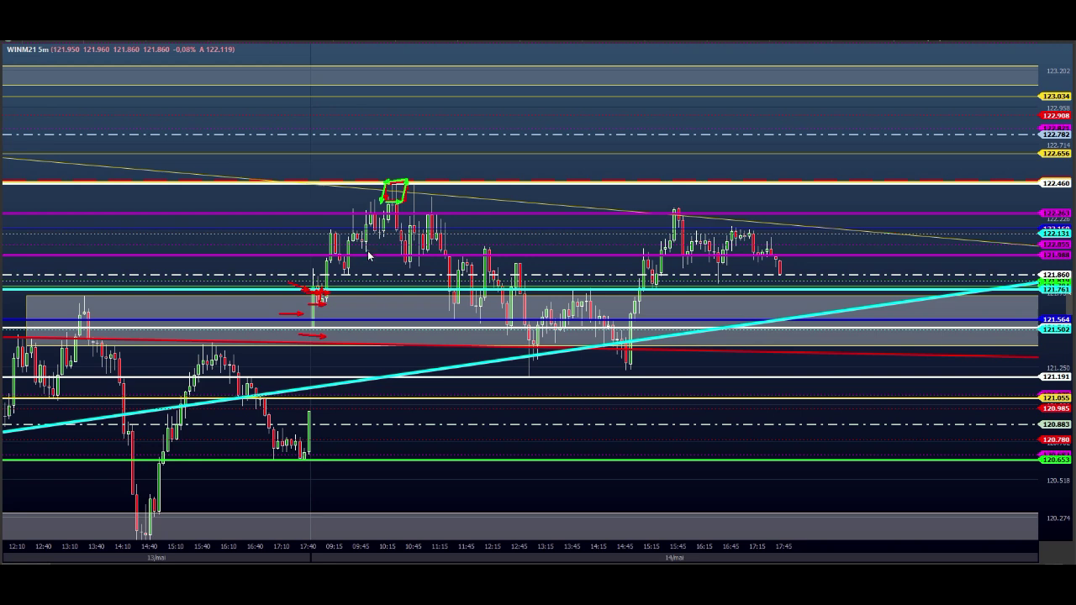
mouse_move(316, 247)
left_mouse_down()
mouse_move(330, 257)
mouse_move(345, 244)
left_mouse_up()
left_click_drag(369, 184, 390, 189)
key("Escape")
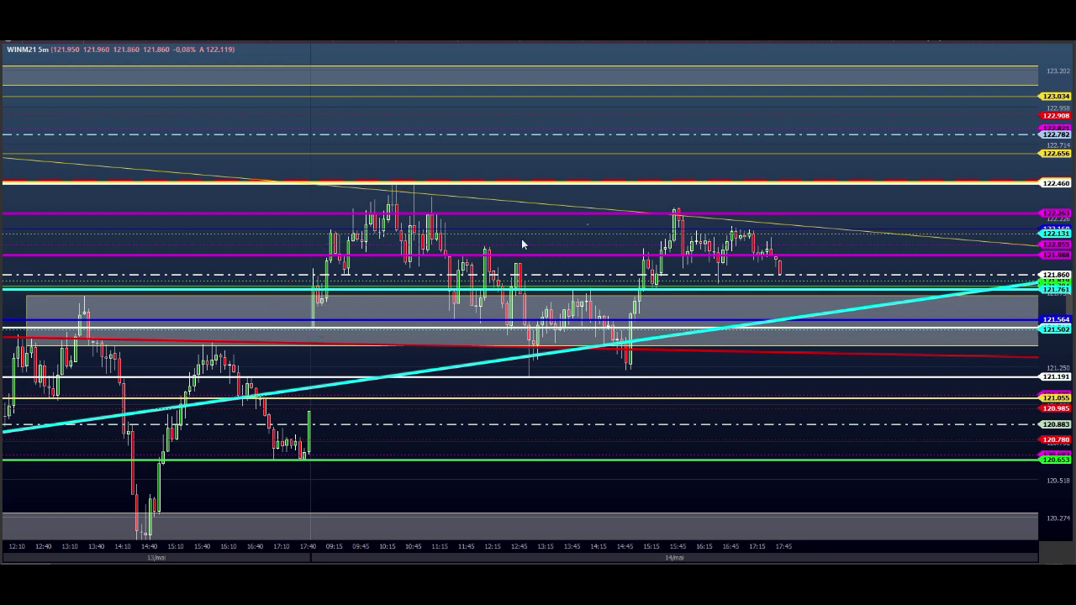
Step: Mark the morning double top at 122.460 and the low near 121.502 with arrows, and clear the markings
mouse_move(365, 189)
left_mouse_down()
mouse_move(395, 182)
mouse_move(422, 149)
left_mouse_up()
mouse_move(501, 322)
left_mouse_down()
mouse_move(501, 341)
mouse_move(518, 333)
left_mouse_up()
mouse_move(392, 183)
left_mouse_down()
mouse_move(412, 231)
mouse_move(415, 190)
mouse_move(433, 183)
left_mouse_up()
left_click_drag(404, 150, 429, 148)
left_click_drag(409, 204, 431, 204)
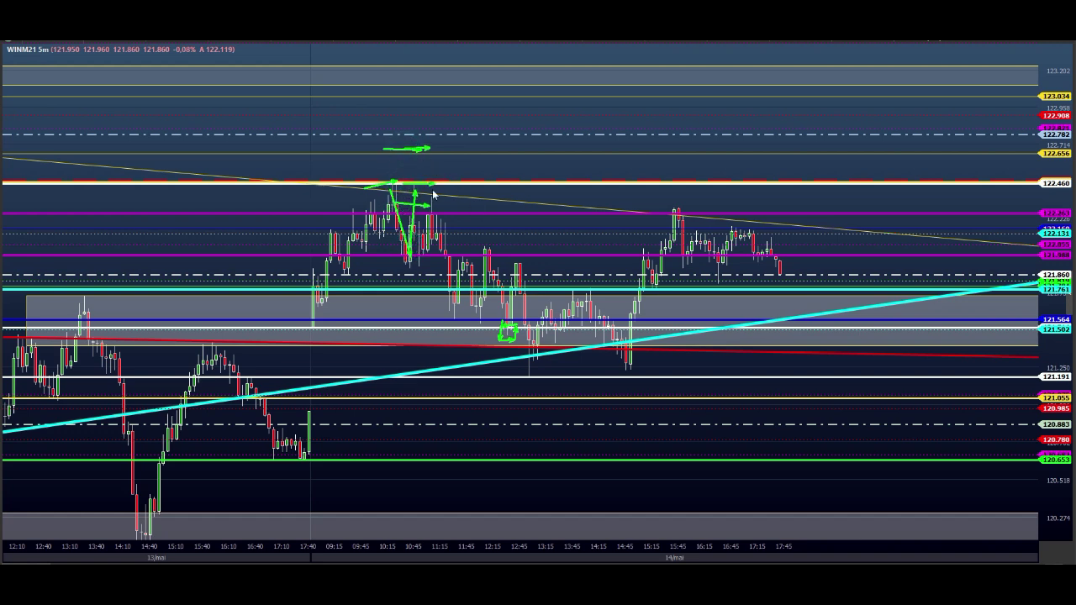
left_click_drag(398, 201, 433, 207)
key("Escape")
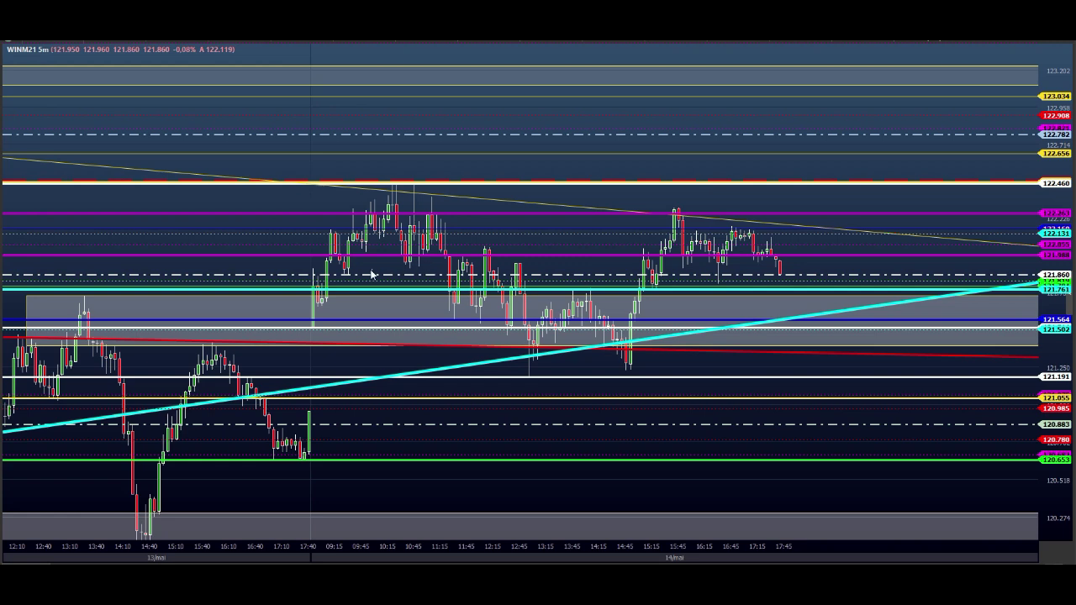
Step: Trace the 11:15 drop from the upper thick magenta line to the cyan 121.761 line with arrows, and clear the markings
mouse_move(412, 253)
left_mouse_down()
mouse_move(427, 221)
mouse_move(445, 216)
mouse_move(465, 295)
left_mouse_up()
mouse_move(439, 218)
left_mouse_down()
mouse_move(446, 295)
mouse_move(462, 282)
left_mouse_up()
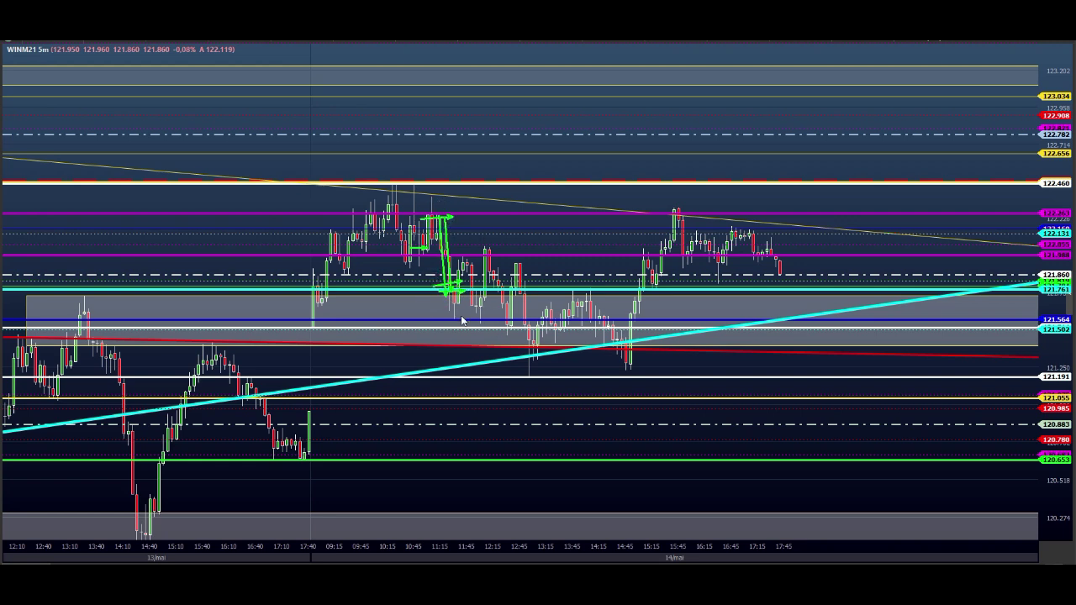
key("Escape")
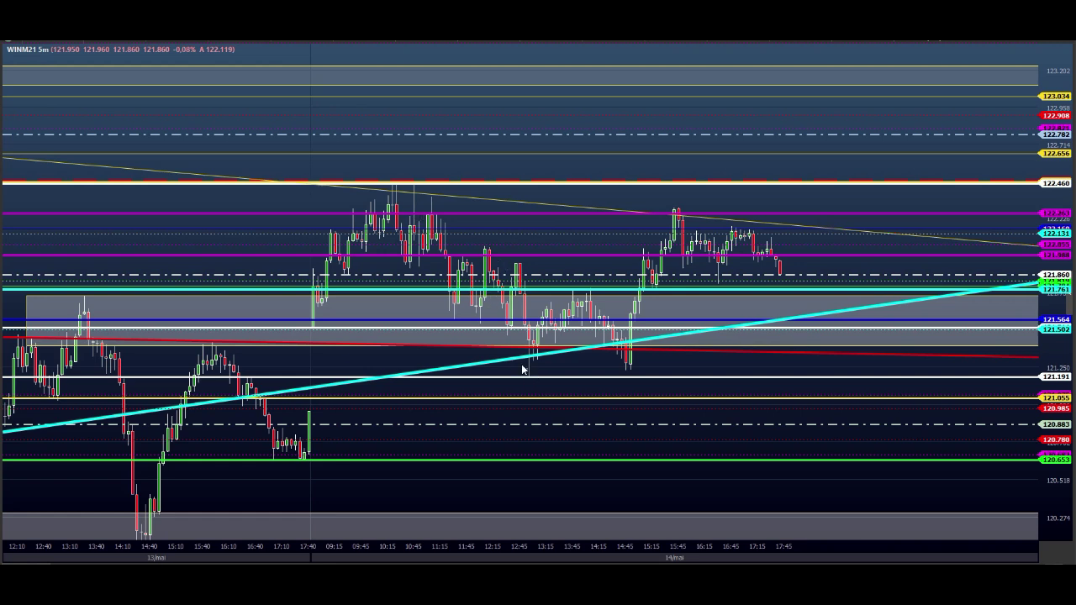
Step: Mark support along the gray zone's lower edge and the red line, and box the area around 121.055 below the lows
left_click_drag(498, 346, 663, 346)
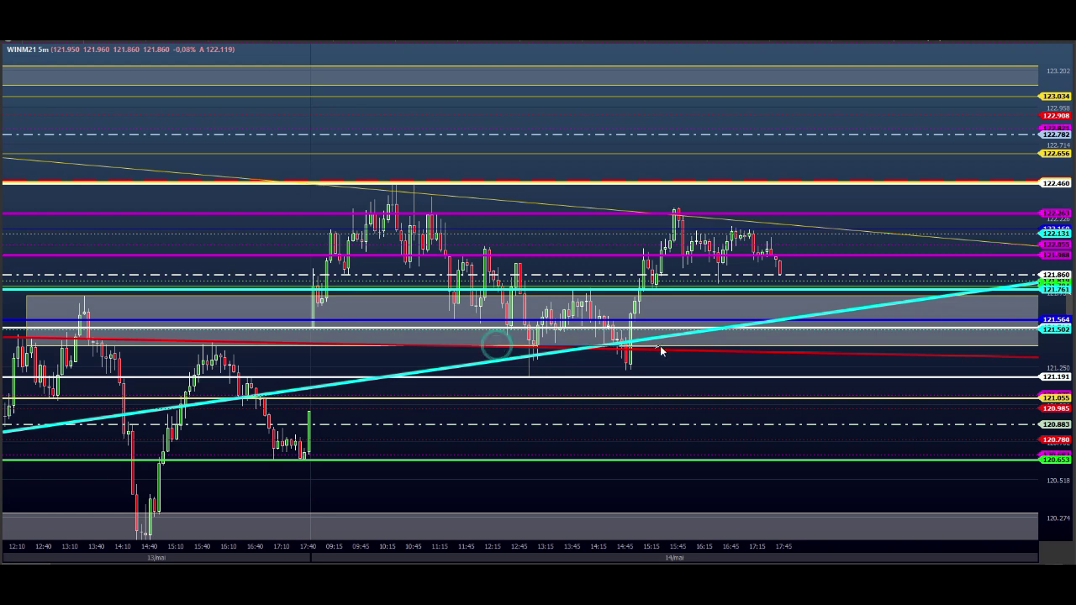
left_click_drag(538, 407, 660, 414)
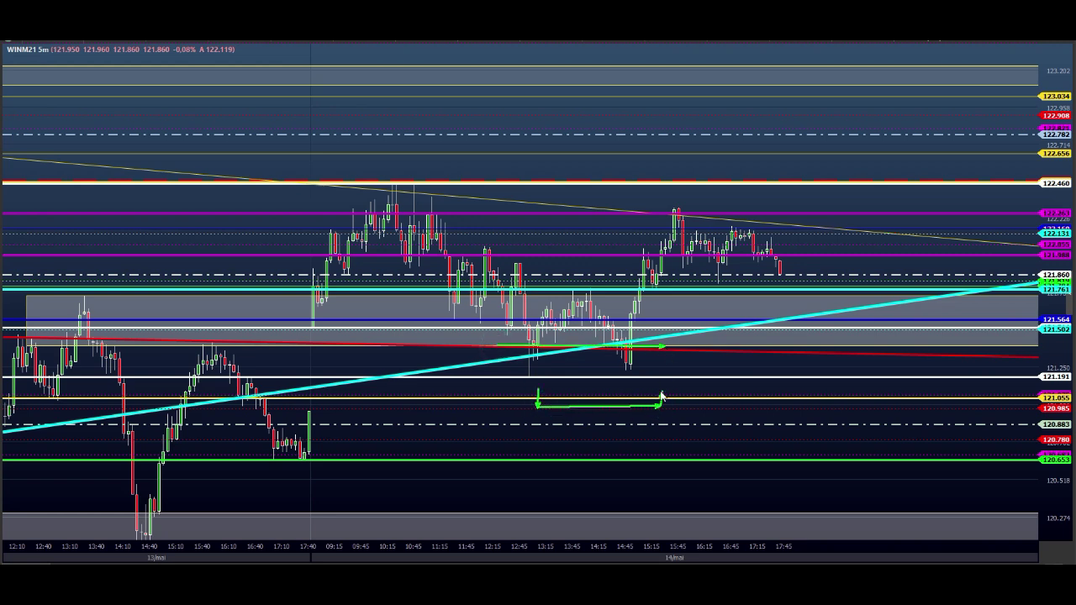
left_click(575, 400)
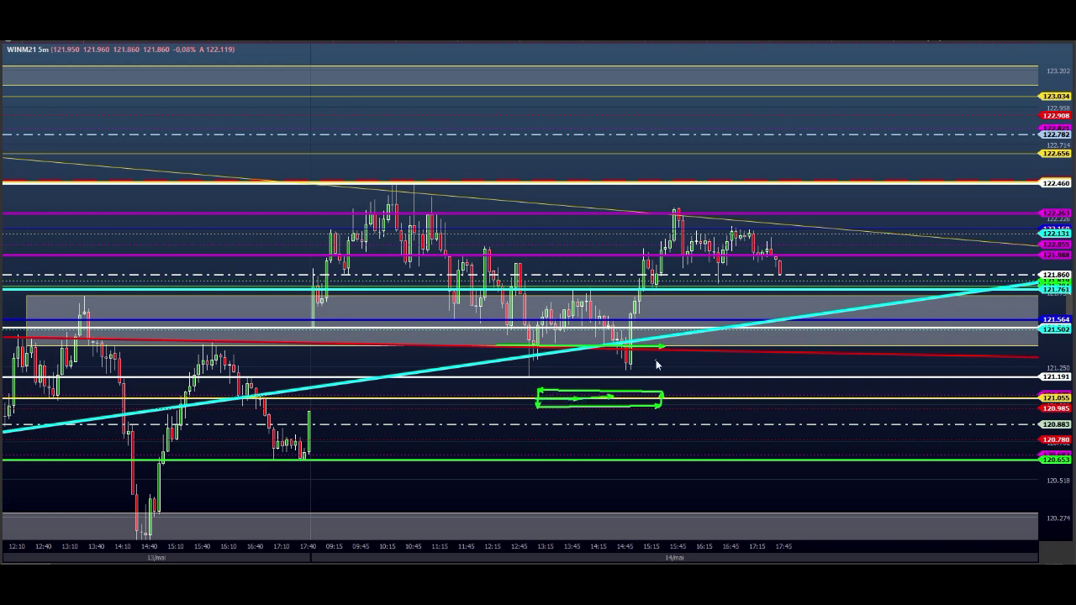
left_click_drag(165, 348, 765, 353)
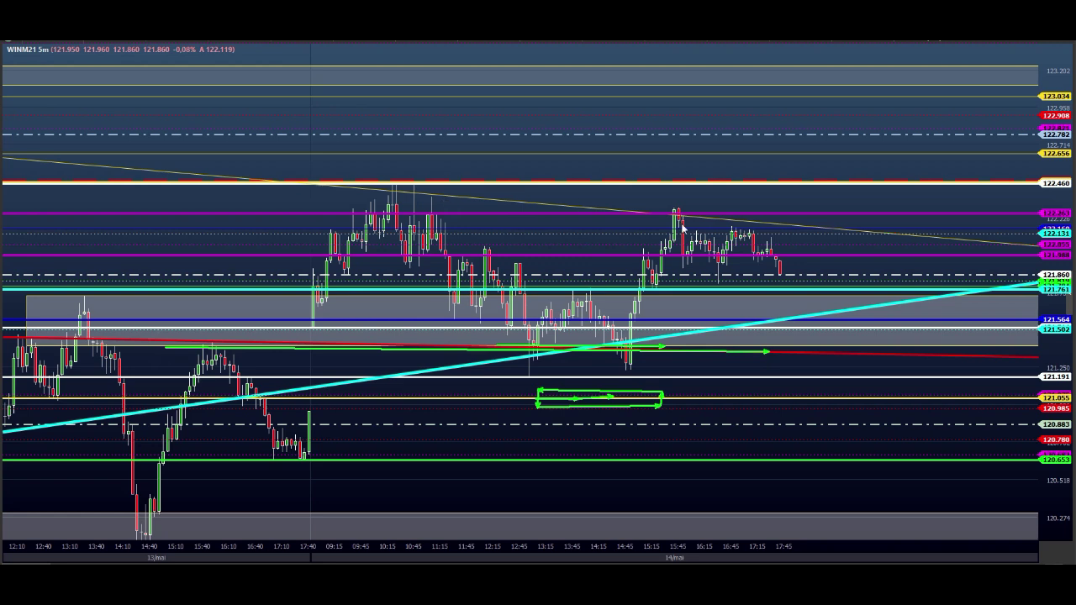
Step: Draw a falling diagonal from the morning top, point out the afternoon highs near the yellow trendline, and clear the markings
left_click_drag(407, 175, 747, 407)
left_click_drag(647, 177, 665, 213)
left_click_drag(671, 190, 708, 217)
left_click_drag(646, 227, 840, 220)
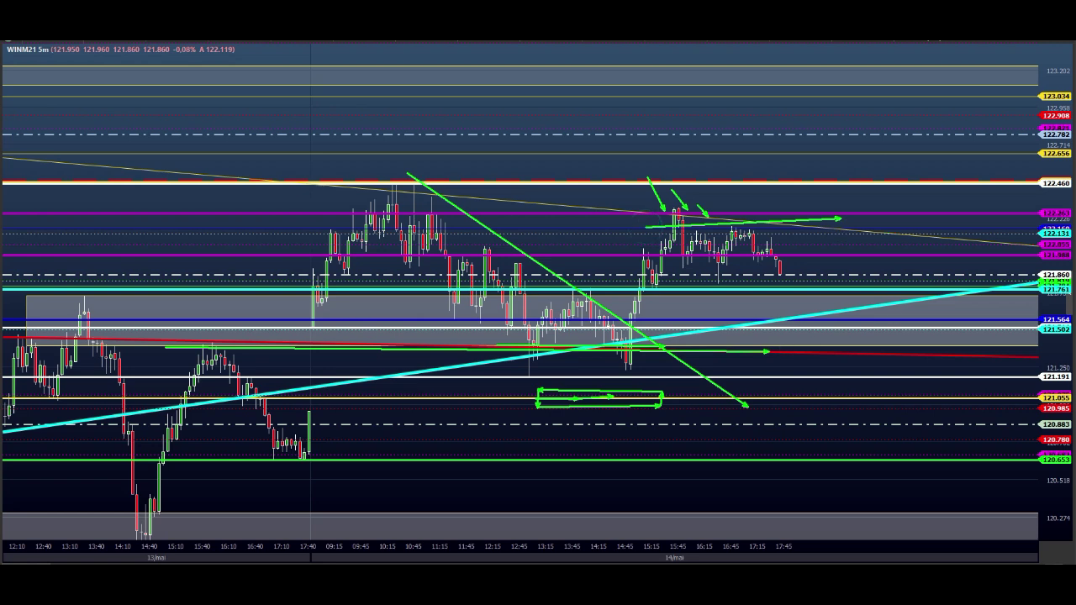
left_click_drag(687, 225, 778, 226)
right_click(738, 230)
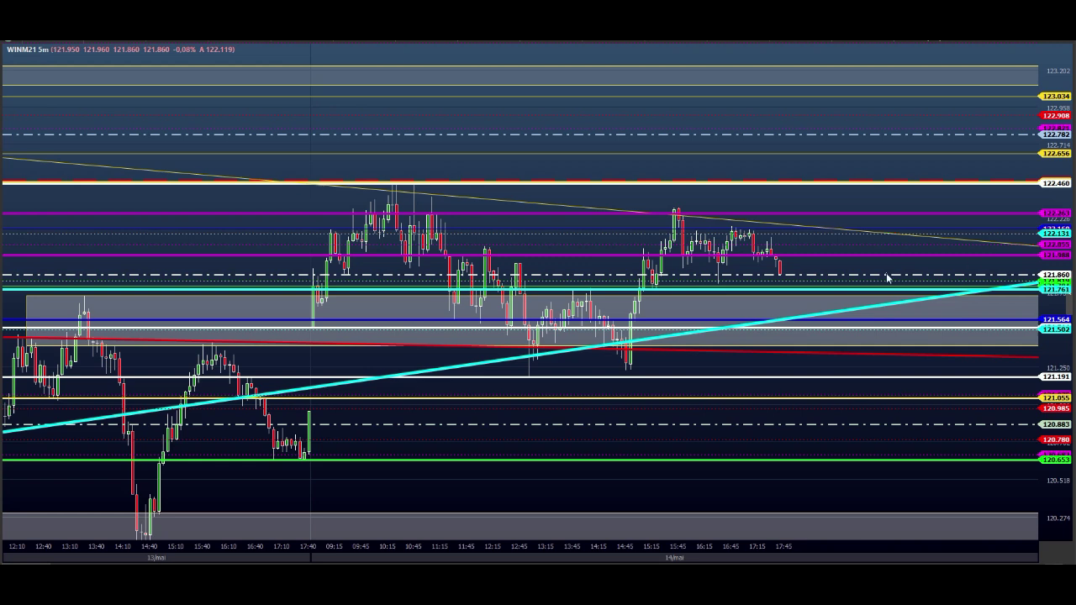
Step: Sketch projected price paths above 122.460, one falling back to 121.988 and one rising beyond 123.202, and clear them
mouse_move(813, 178)
left_mouse_down()
mouse_move(833, 178)
mouse_move(852, 137)
mouse_move(896, 153)
mouse_move(914, 192)
mouse_move(942, 135)
mouse_move(969, 179)
mouse_move(984, 175)
mouse_move(998, 250)
mouse_move(1017, 257)
mouse_move(1025, 237)
left_mouse_up()
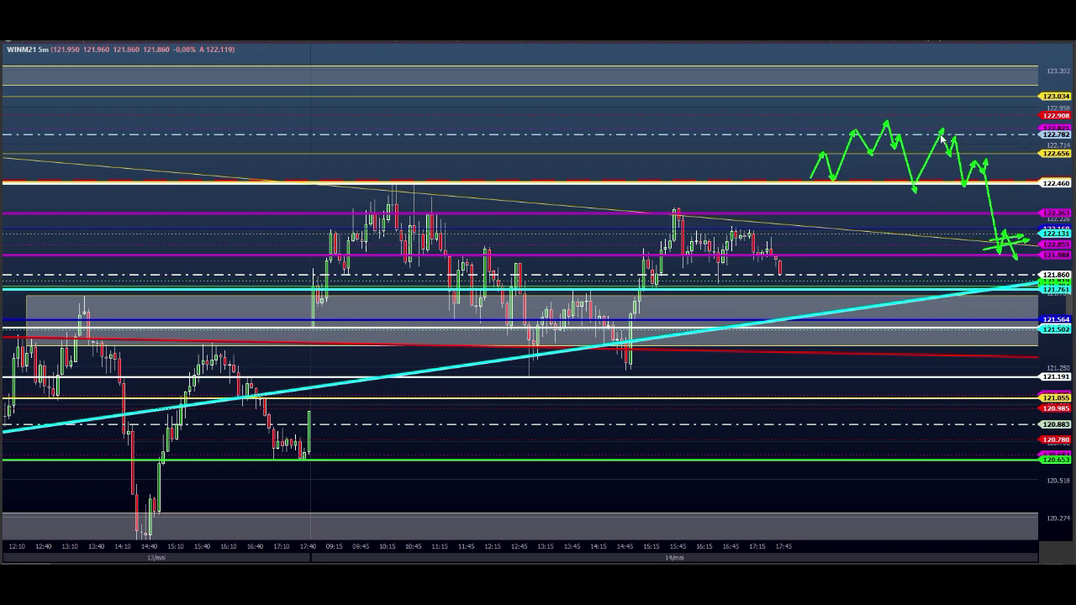
mouse_move(898, 110)
left_mouse_down()
mouse_move(961, 115)
mouse_move(982, 75)
mouse_move(1061, 41)
left_mouse_up()
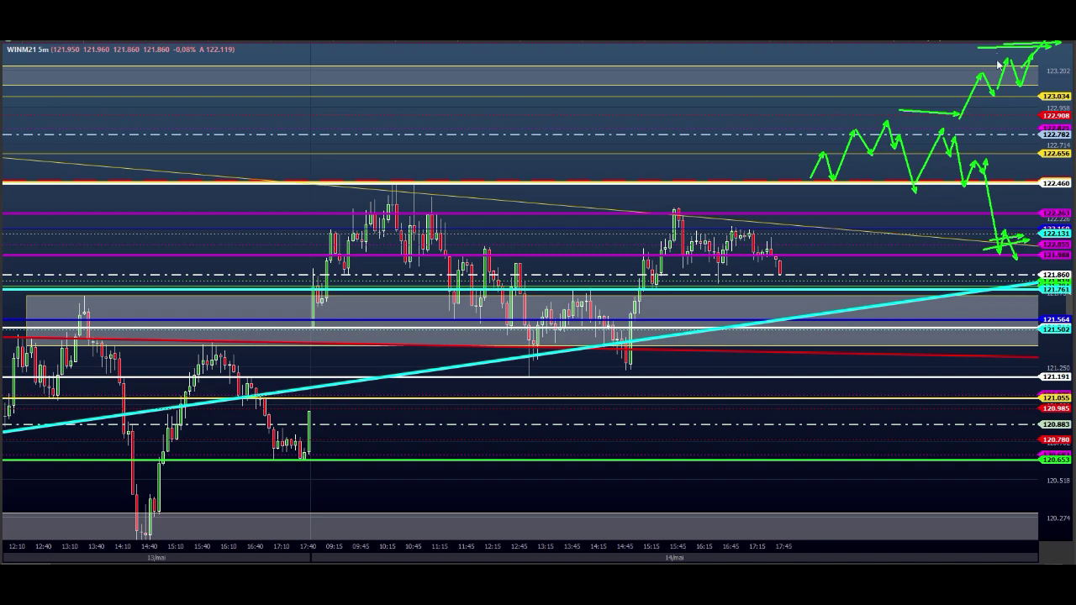
key("Escape")
Step: Box the 123.873 target and sketch a bullish path from the last candle through a pullback at 122.782 up to it
left_click_drag(1063, 132, 1055, 186)
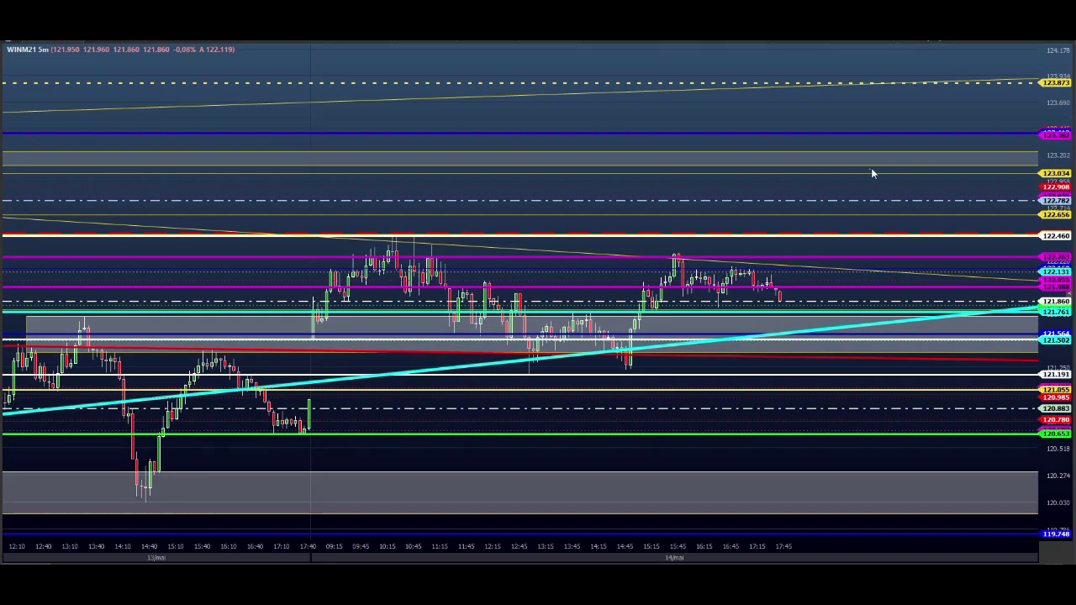
mouse_move(881, 101)
left_mouse_down()
mouse_move(930, 77)
mouse_move(883, 61)
left_mouse_up()
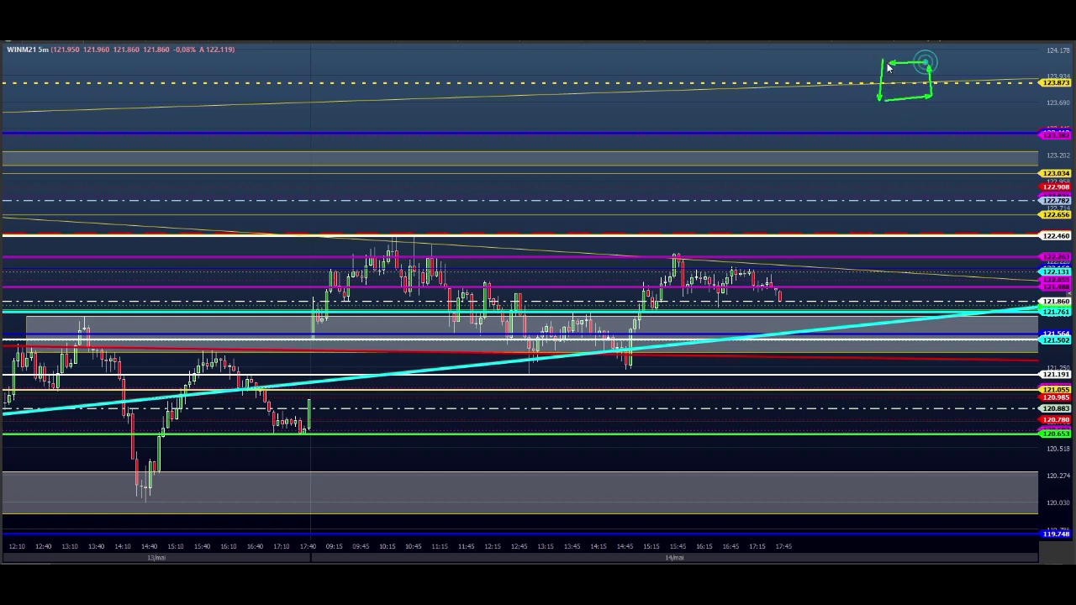
left_click_drag(847, 200, 925, 200)
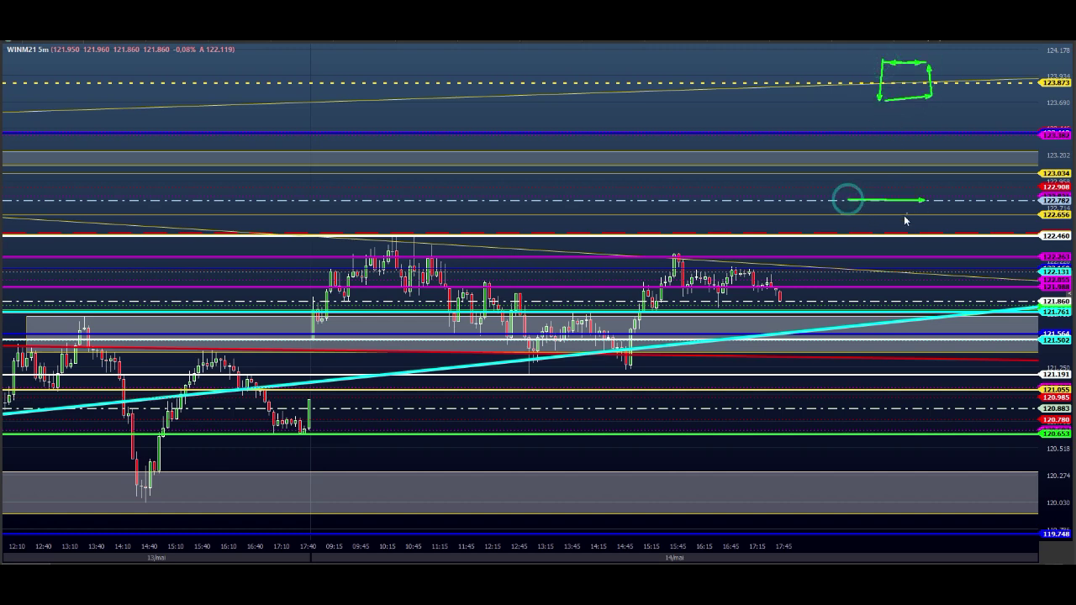
left_click(853, 173)
left_click_drag(885, 201, 891, 214)
left_click_drag(892, 211, 936, 60)
left_click_drag(939, 68, 947, 96)
left_click_drag(953, 89, 960, 60)
mouse_move(965, 67)
left_mouse_down()
mouse_move(973, 100)
mouse_move(973, 74)
left_mouse_up()
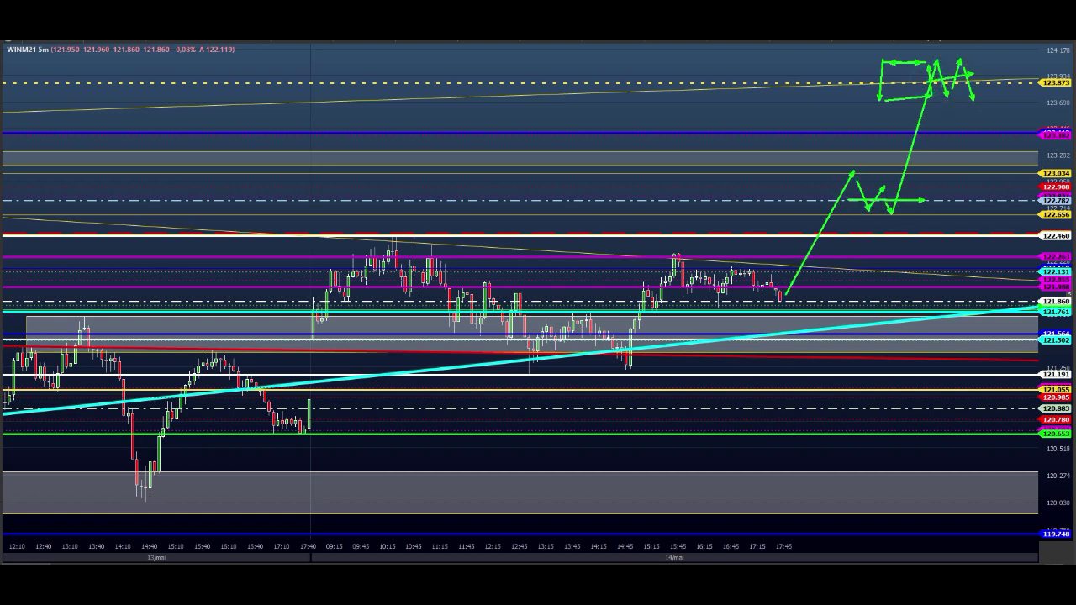
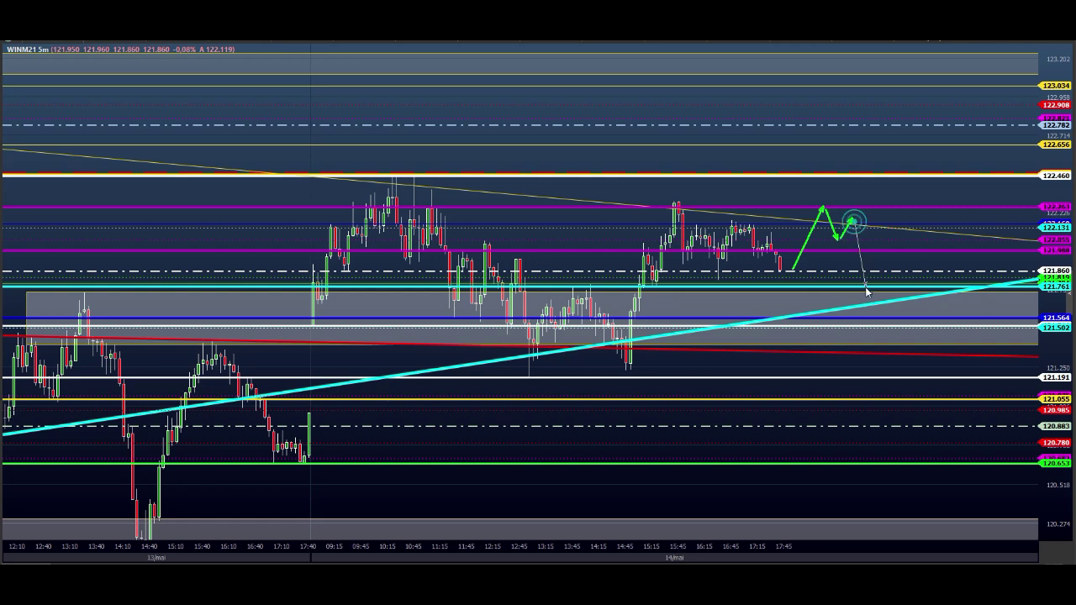
Step: Sketch a bearish zigzag path from the upper magenta line down through the gray zone to about 120.780
left_click_drag(912, 277, 924, 250)
left_click_drag(925, 253, 932, 303)
mouse_move(809, 291)
left_mouse_down()
mouse_move(954, 291)
mouse_move(942, 372)
left_mouse_up()
left_click_drag(941, 373, 964, 328)
left_click_drag(965, 328, 971, 347)
mouse_move(972, 348)
left_mouse_down()
mouse_move(977, 326)
mouse_move(997, 446)
left_mouse_up()
left_click_drag(997, 447, 1009, 391)
left_click_drag(1009, 392, 1024, 440)
Step: Mark the levels near 120.780, 121.819 and 122.460 with horizontal arrows, and clear all markings
mouse_move(968, 427)
left_mouse_down()
mouse_move(1044, 420)
mouse_move(1025, 457)
mouse_move(1030, 438)
left_mouse_up()
mouse_move(276, 442)
left_mouse_down()
mouse_move(1033, 441)
mouse_move(1031, 268)
left_mouse_up()
left_click_drag(956, 279, 1024, 275)
left_click(1005, 276)
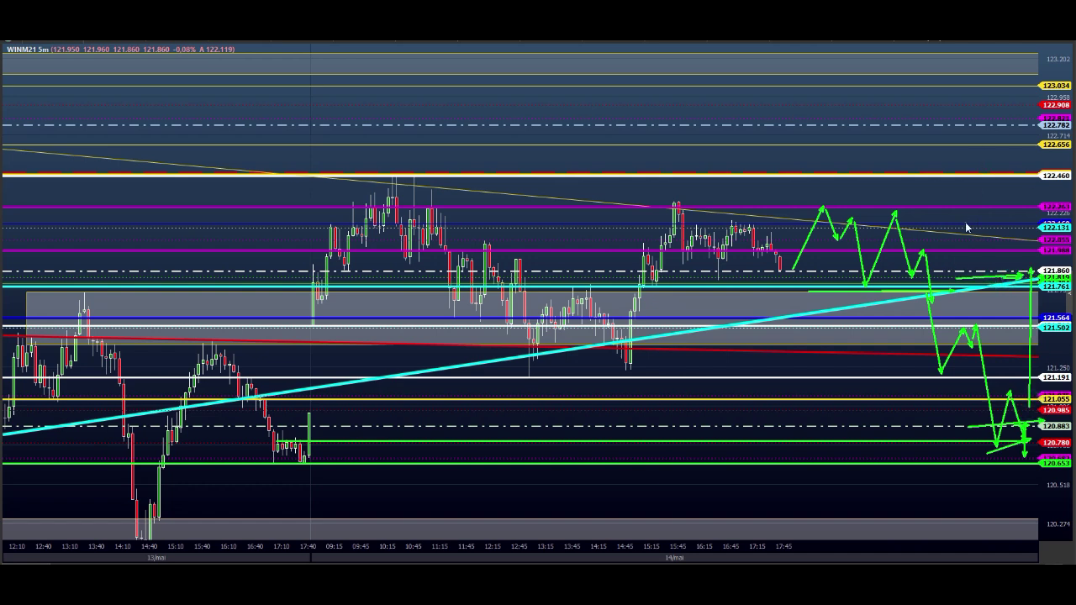
left_click_drag(132, 417, 991, 418)
left_click_drag(218, 175, 1075, 199)
key("Escape")
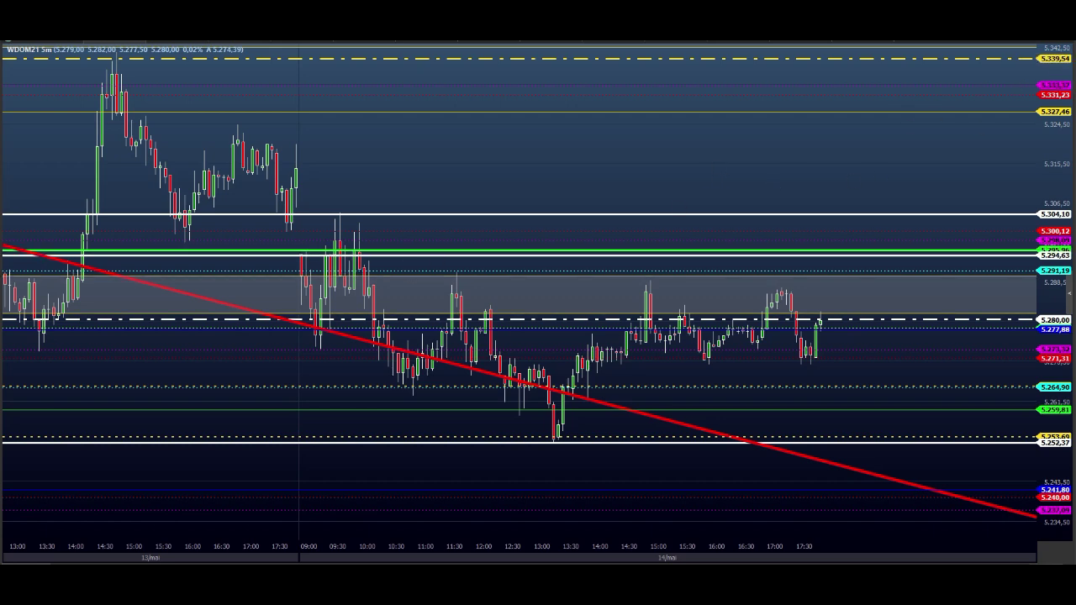
Step: On the WDOM21 chart, mark the opening drop and a possible rise to 5.327,46 with arrows, and clear the markings
left_click_drag(280, 263, 312, 261)
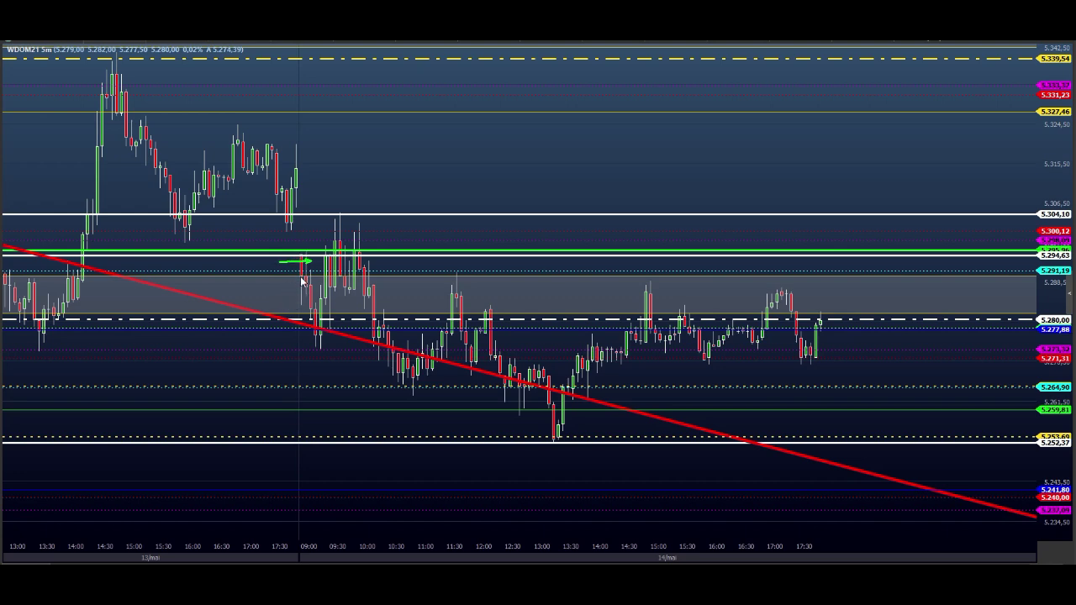
mouse_move(288, 248)
left_mouse_down()
mouse_move(322, 249)
mouse_move(381, 99)
mouse_move(412, 113)
left_mouse_up()
left_click_drag(341, 111, 427, 113)
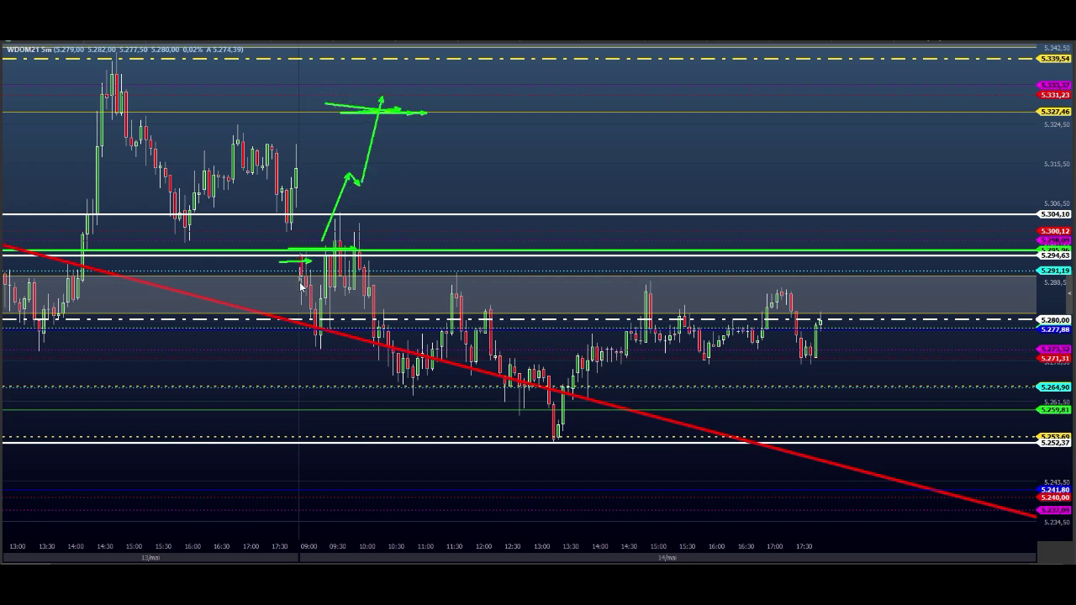
mouse_move(302, 301)
left_mouse_down()
mouse_move(311, 298)
mouse_move(306, 274)
mouse_move(312, 345)
left_mouse_up()
mouse_move(316, 344)
left_mouse_down()
mouse_move(326, 328)
mouse_move(335, 350)
mouse_move(328, 334)
left_mouse_up()
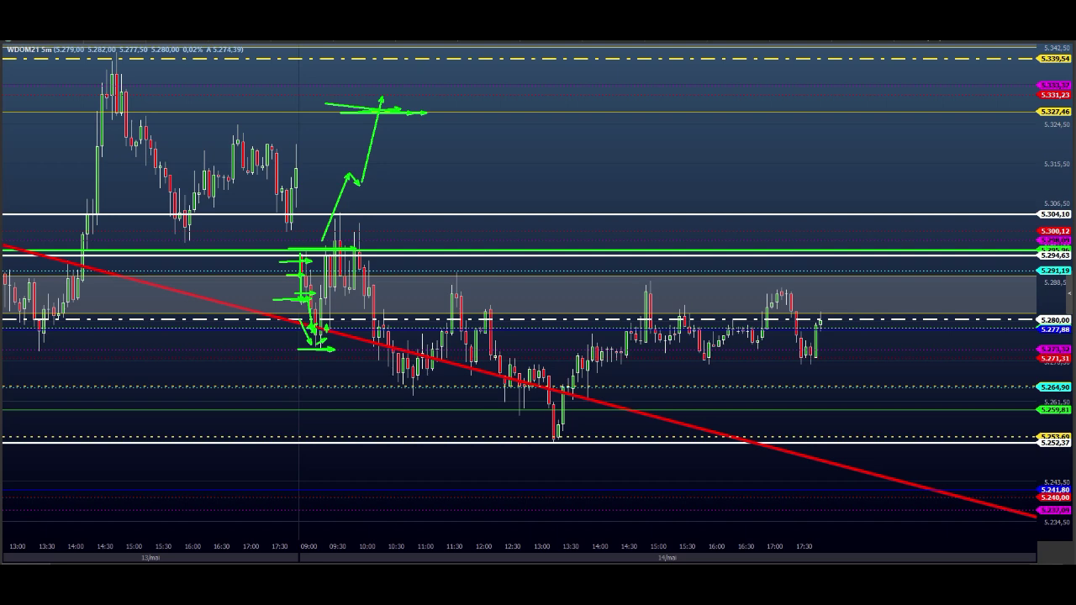
key("Escape")
Step: Mark the recovery after 09:00 and a possible breakout above 5.304,10 with arrows, and clear the markings
mouse_move(315, 312)
left_mouse_down()
mouse_move(333, 312)
mouse_move(356, 278)
left_mouse_up()
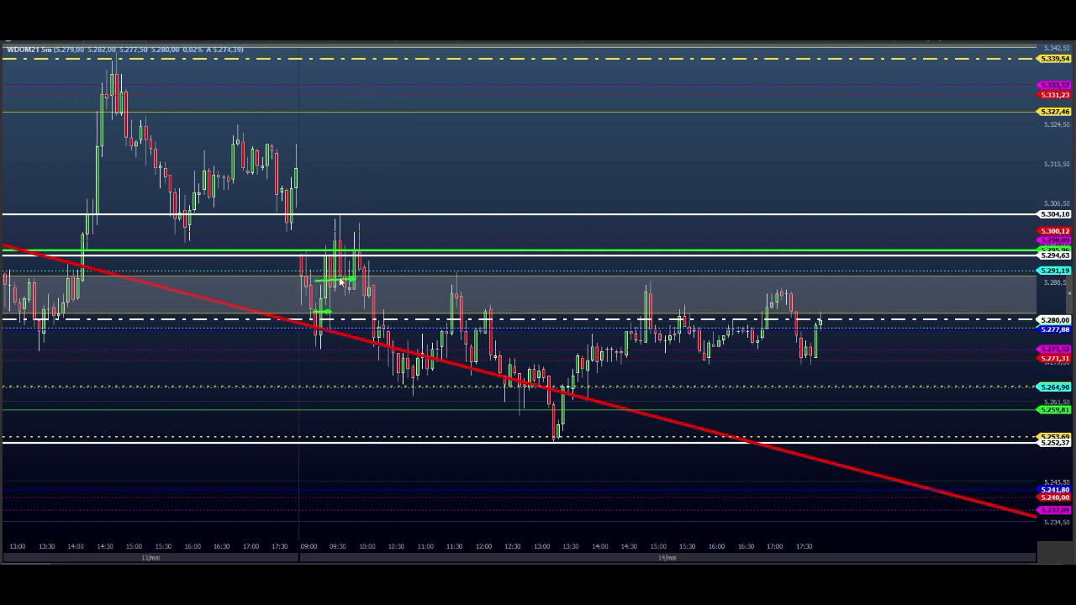
left_click(329, 279)
left_click_drag(332, 281, 328, 314)
left_click(331, 312)
mouse_move(321, 268)
left_mouse_down()
mouse_move(339, 267)
mouse_move(342, 249)
mouse_move(353, 252)
mouse_move(373, 229)
mouse_move(373, 182)
mouse_move(403, 178)
left_mouse_up()
left_click_drag(347, 244, 368, 243)
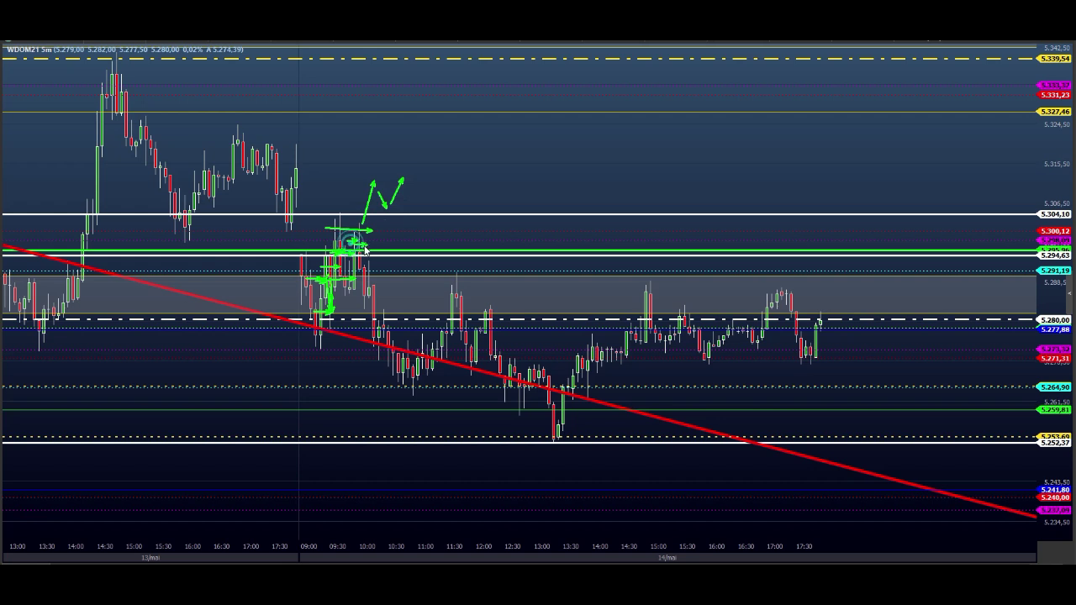
key("Escape")
Step: Mark the thick green resistance line above 5.294,63 and the drop from it to the red trendline, and clear the markings
mouse_move(519, 247)
left_mouse_down()
mouse_move(372, 251)
mouse_move(383, 351)
left_mouse_up()
mouse_move(353, 298)
left_mouse_down()
mouse_move(391, 298)
mouse_move(363, 292)
mouse_move(356, 267)
left_mouse_up()
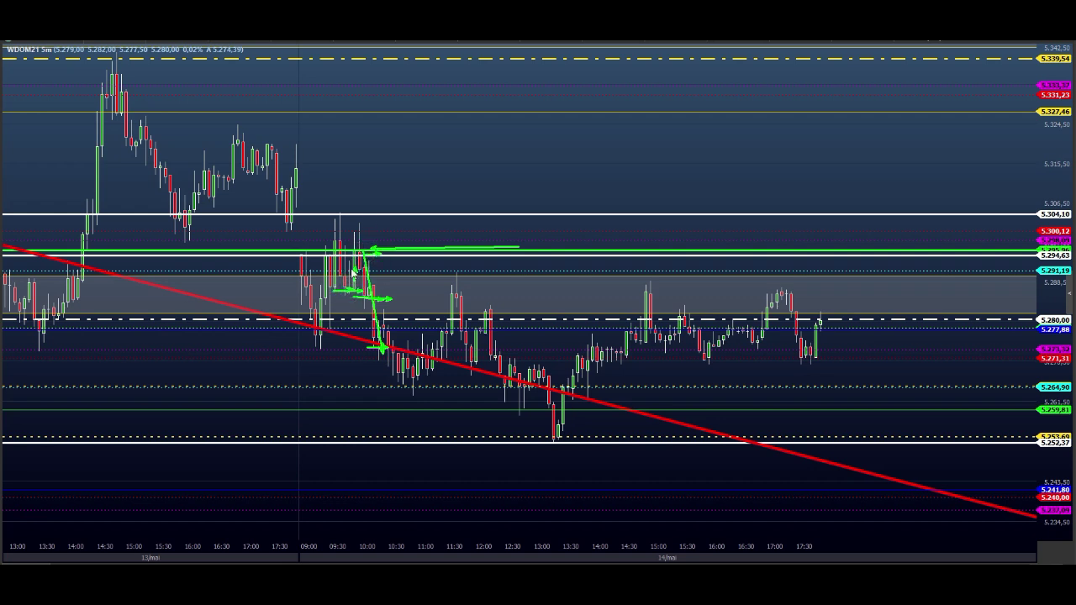
left_click_drag(357, 272, 384, 271)
key("Escape")
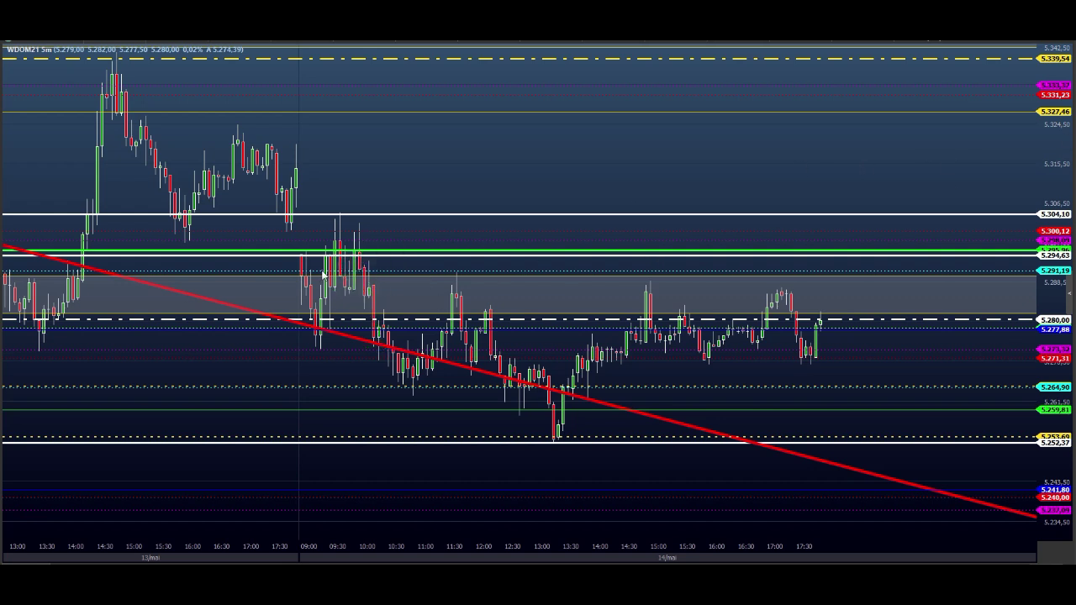
Step: Mark the 10:00 decline and draw a horizontal arrow across the gray zone, and clear the markings
mouse_move(348, 245)
left_mouse_down()
mouse_move(375, 245)
mouse_move(386, 212)
left_mouse_up()
left_click_drag(311, 296, 478, 295)
mouse_move(363, 264)
left_mouse_down()
mouse_move(383, 361)
mouse_move(395, 340)
mouse_move(413, 346)
left_mouse_up()
key("Escape")
Step: Trace the swings from the low near 5.264,90 up to the 11:30 high and down to the 5.252,37 low
mouse_move(450, 379)
left_mouse_down()
mouse_move(434, 394)
mouse_move(446, 392)
mouse_move(401, 397)
mouse_move(428, 397)
mouse_move(413, 384)
left_mouse_up()
left_click_drag(374, 310, 412, 397)
left_click_drag(412, 397, 428, 354)
left_click(459, 276)
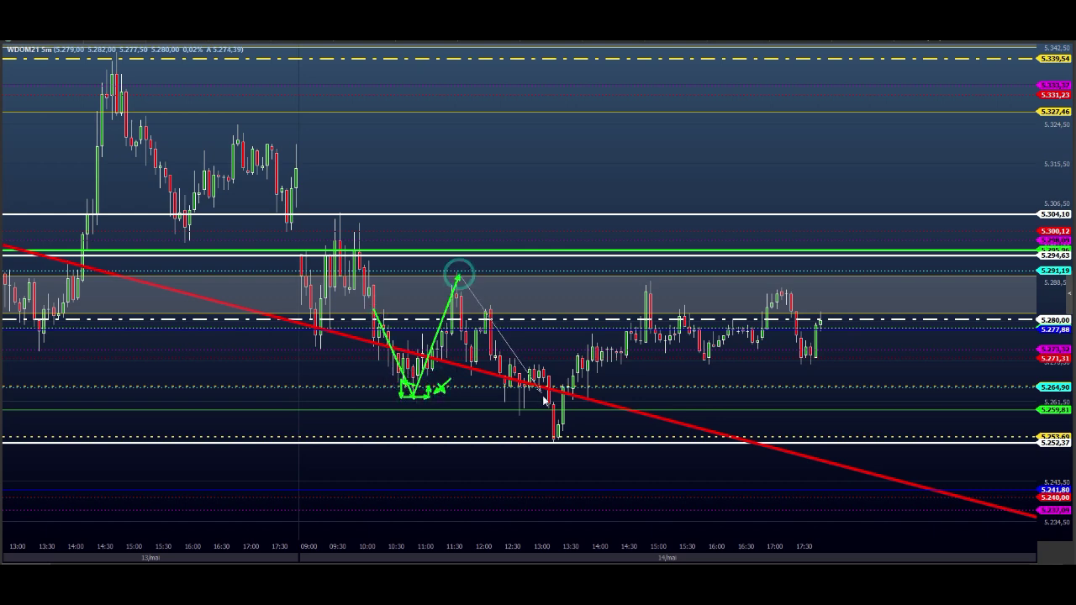
left_click_drag(546, 438, 582, 436)
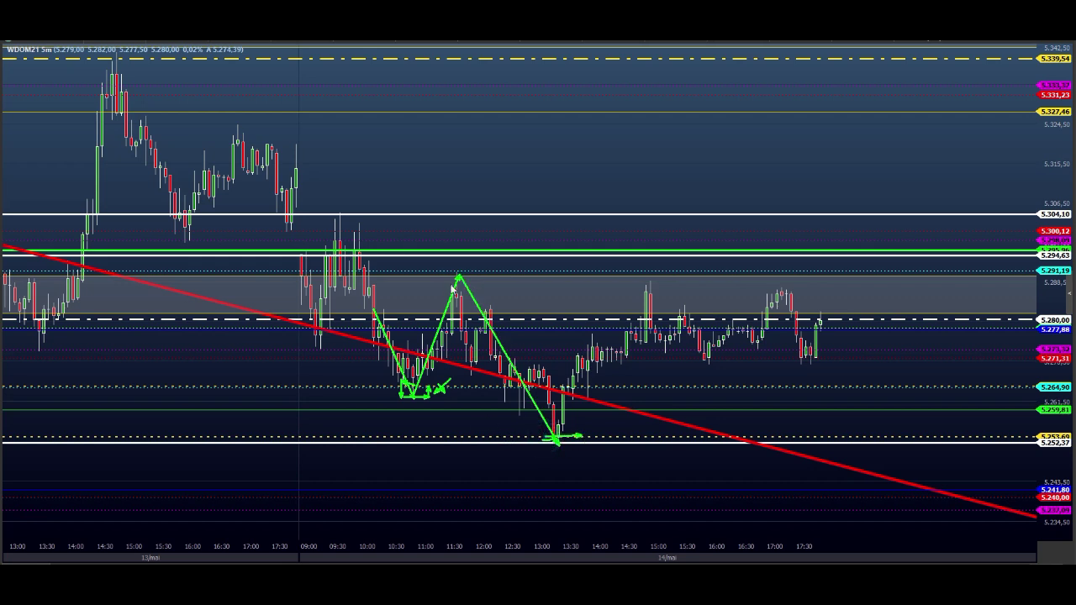
Step: Mark the levels around the 11:30 high, from the gray zone's lower edge to above the green line, with horizontal arrows
mouse_move(438, 312)
left_mouse_down()
mouse_move(455, 313)
mouse_move(473, 279)
left_mouse_up()
left_click_drag(442, 239, 473, 236)
left_click_drag(446, 274, 475, 271)
left_click_drag(437, 310, 461, 308)
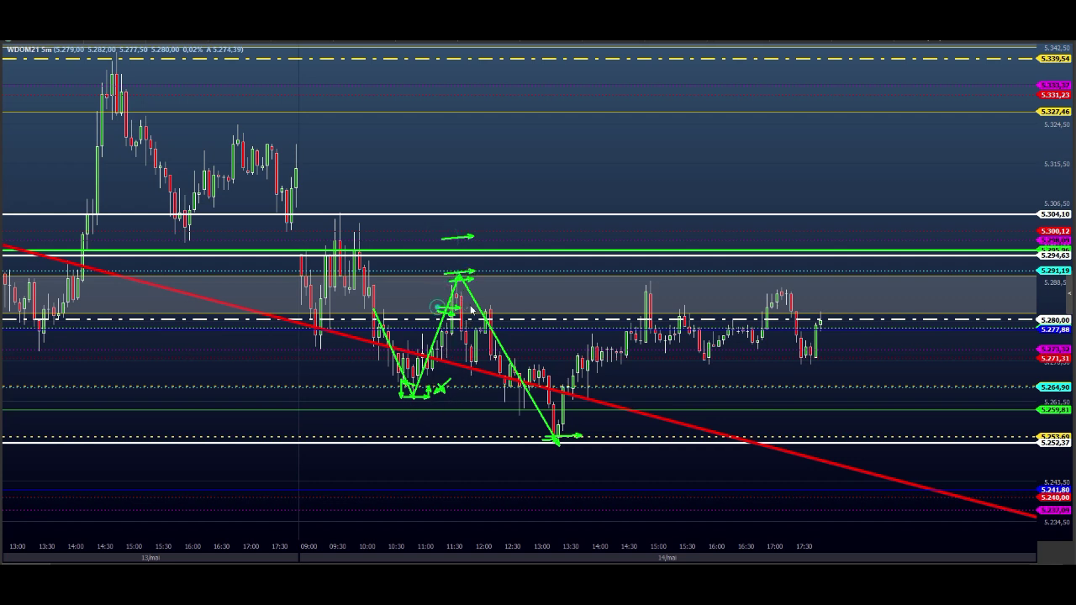
left_click_drag(446, 249, 487, 248)
Step: Mark the upper and lower limits of the afternoon range with horizontal arrows, and clear all markings
left_click_drag(570, 297, 880, 296)
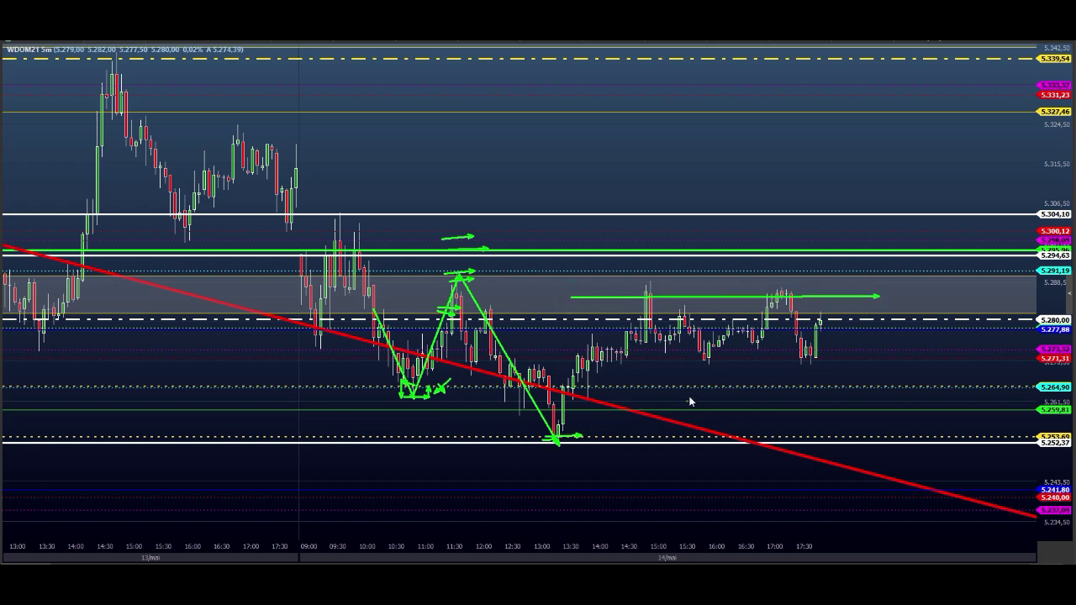
left_click_drag(542, 377, 579, 377)
left_click_drag(665, 353, 844, 353)
key("Escape")
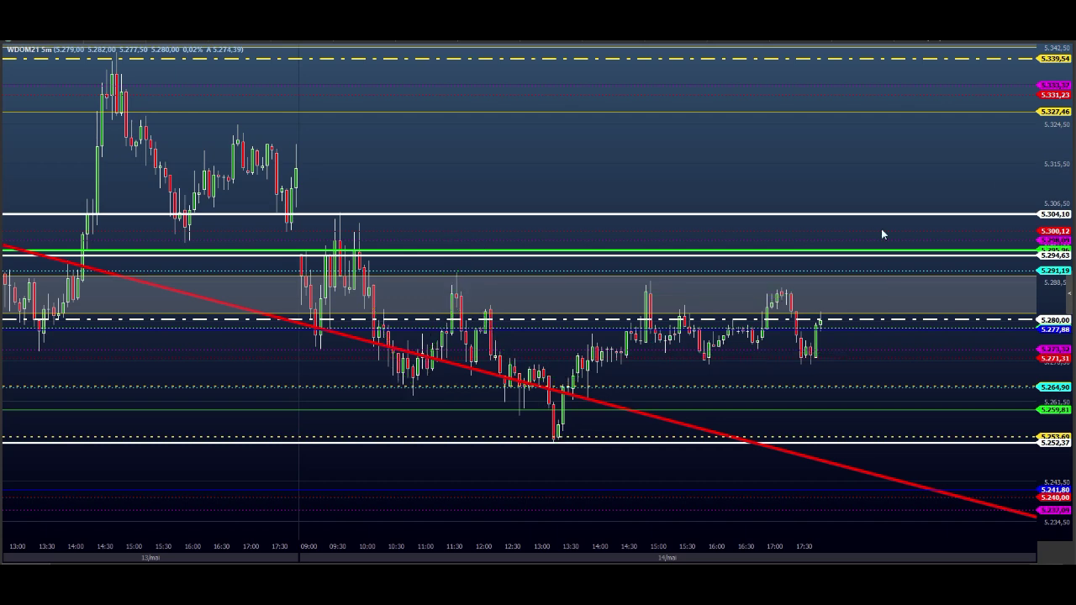
Step: Delete the dotted line overlapping the 5.264,90 level and the dotted line at 5.253,69
right_click(364, 388)
left_click(385, 447)
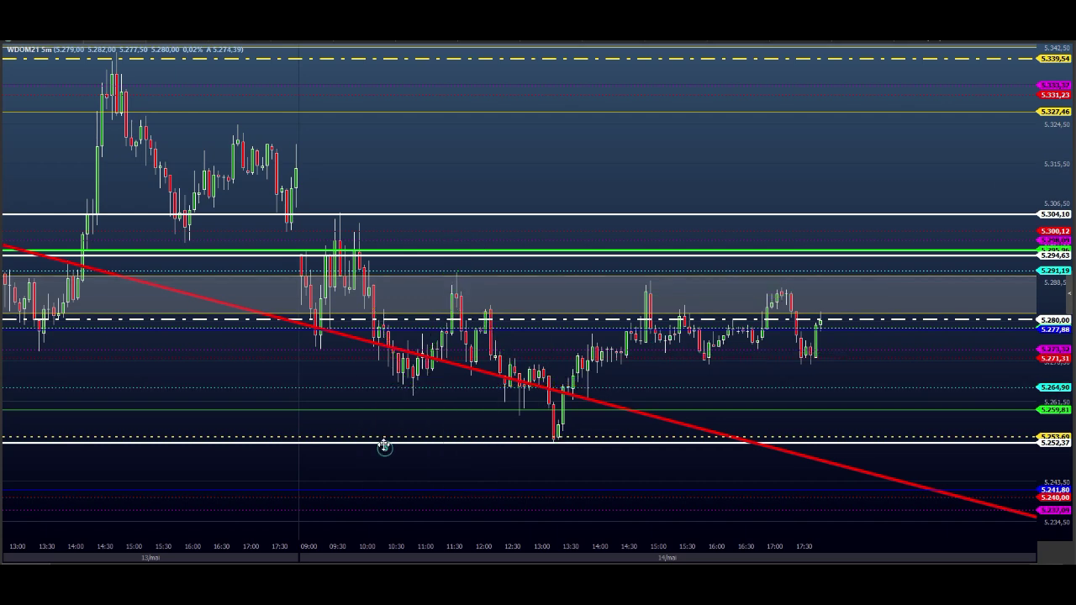
right_click(376, 441)
left_click(380, 499)
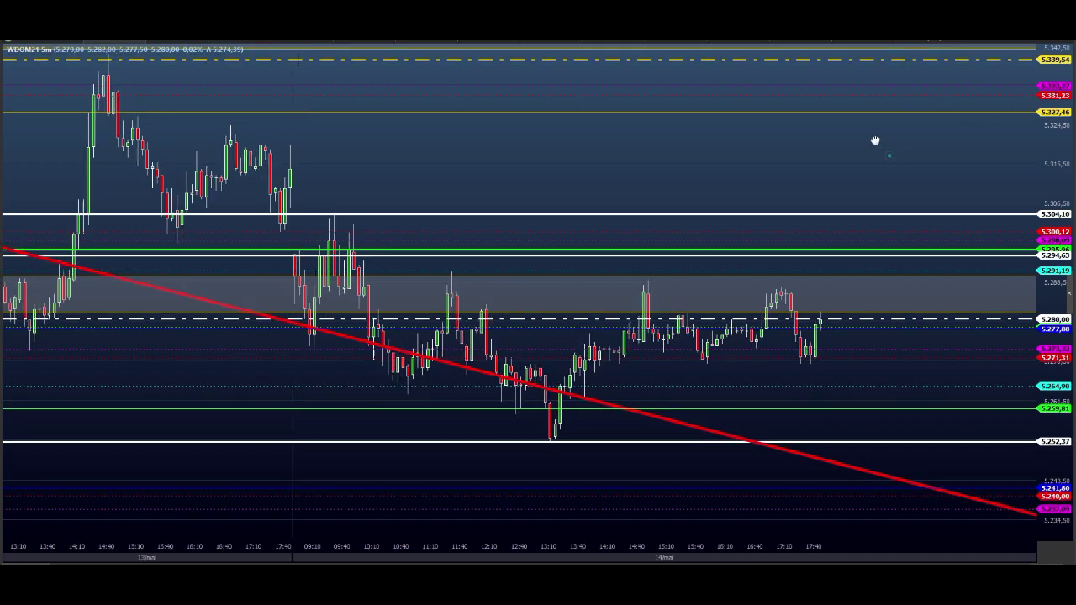
Step: Mark the 11:30, 14:50 and 17:00 highs at the gray zone's upper edge with green arrows
left_click_drag(884, 148, 846, 82)
left_click_drag(1061, 93, 1063, 115)
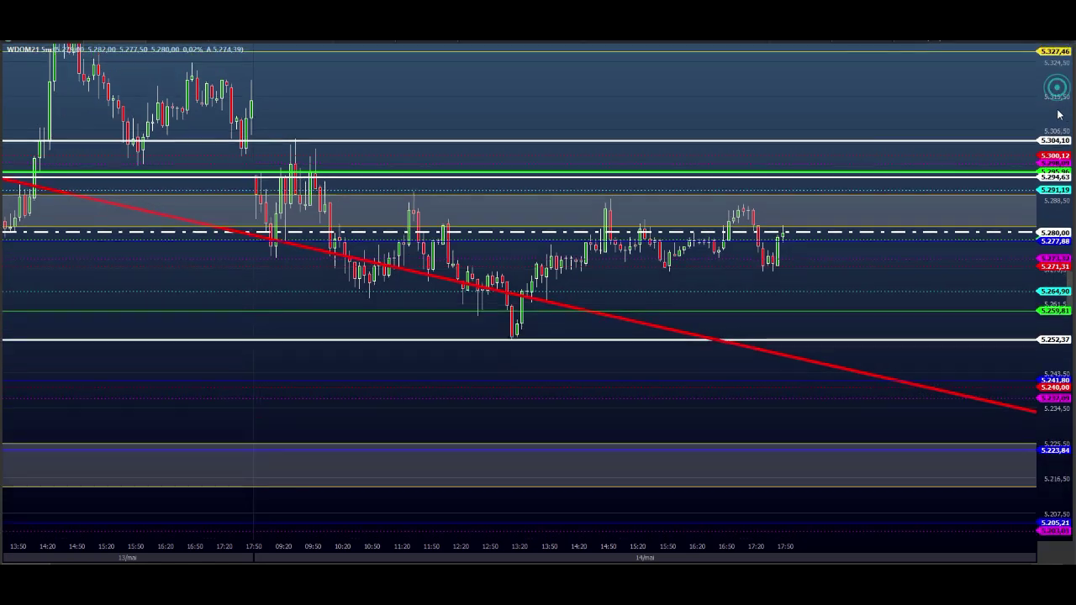
left_click_drag(865, 84, 855, 152)
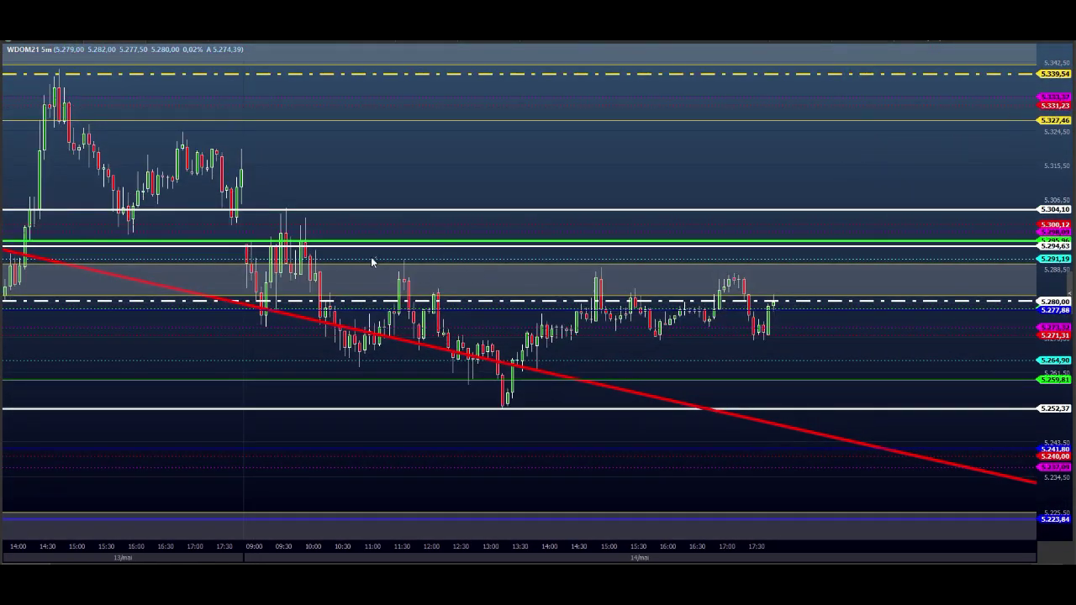
left_click_drag(431, 267, 449, 264)
left_click_drag(570, 271, 625, 264)
left_click_drag(709, 267, 740, 272)
Step: Sketch a red zigzag decline from 5.280,00 through 5.252,37 and the red trendline, and box its target near 5.223,84
mouse_move(780, 304)
left_mouse_down()
mouse_move(789, 346)
mouse_move(798, 333)
mouse_move(821, 337)
mouse_move(807, 378)
left_mouse_up()
left_click_drag(807, 378, 824, 340)
mouse_move(825, 340)
left_mouse_down()
mouse_move(849, 324)
mouse_move(865, 406)
mouse_move(880, 384)
mouse_move(888, 412)
mouse_move(917, 362)
mouse_move(940, 458)
left_mouse_up()
mouse_move(966, 418)
left_mouse_down()
mouse_move(972, 449)
mouse_move(997, 480)
mouse_move(1004, 474)
mouse_move(1013, 525)
left_mouse_up()
left_click_drag(961, 524, 1011, 525)
left_click_drag(970, 522, 998, 523)
left_click_drag(985, 509, 993, 543)
mouse_move(997, 543)
left_mouse_down()
mouse_move(1031, 546)
mouse_move(1018, 516)
mouse_move(992, 519)
left_mouse_up()
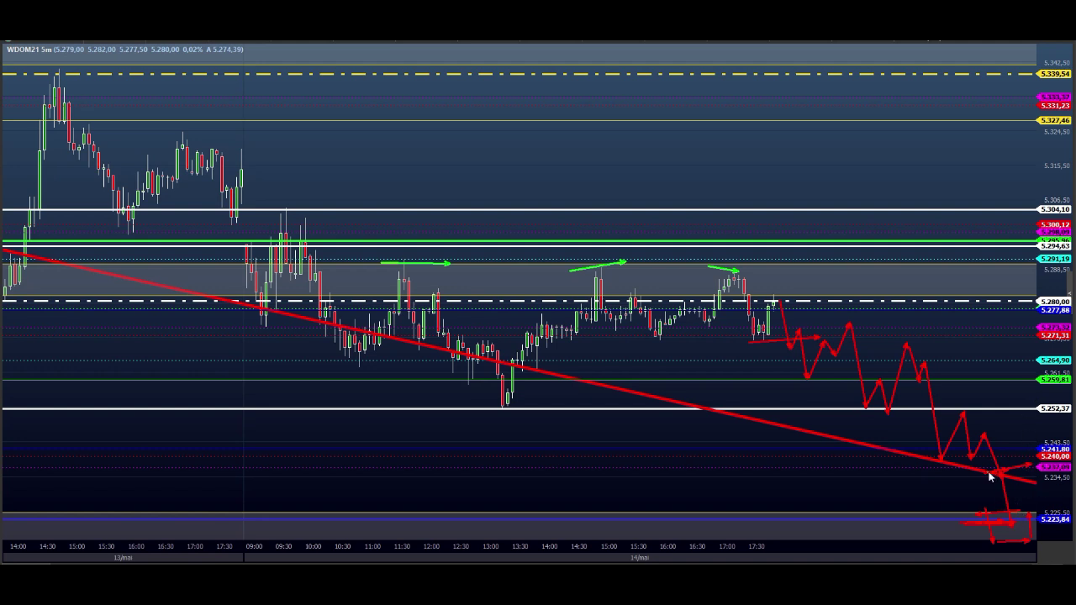
Step: Highlight the area around 5.240,00 with red arrows and clear all markings
mouse_move(946, 459)
left_mouse_down()
mouse_move(1007, 456)
mouse_move(966, 457)
mouse_move(975, 457)
left_mouse_up()
mouse_move(951, 460)
left_mouse_down()
mouse_move(982, 454)
mouse_move(930, 454)
mouse_move(970, 443)
mouse_move(932, 468)
mouse_move(999, 456)
left_mouse_up()
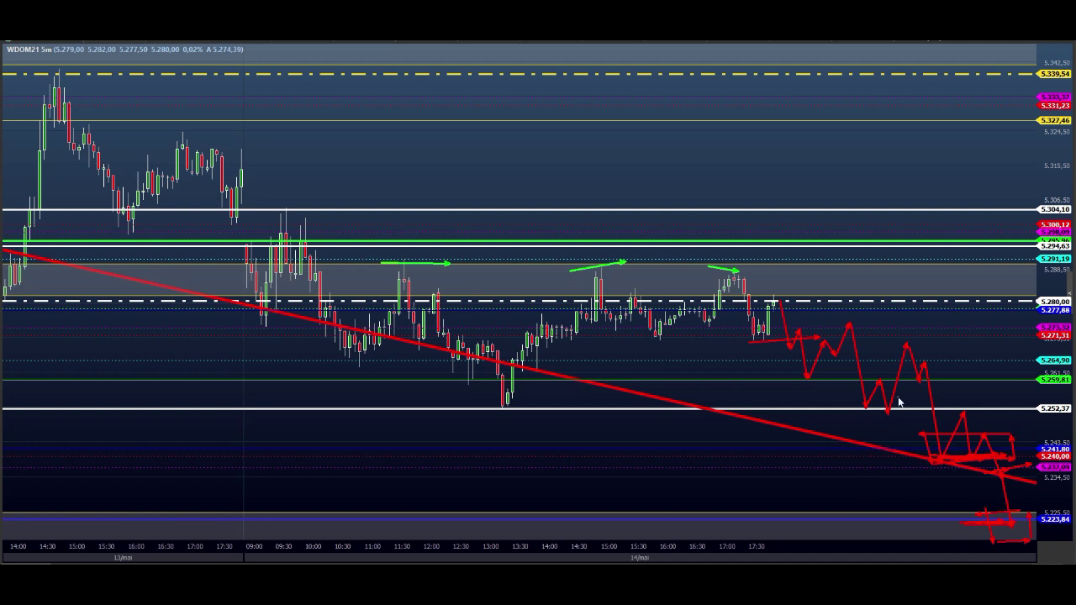
key("e")
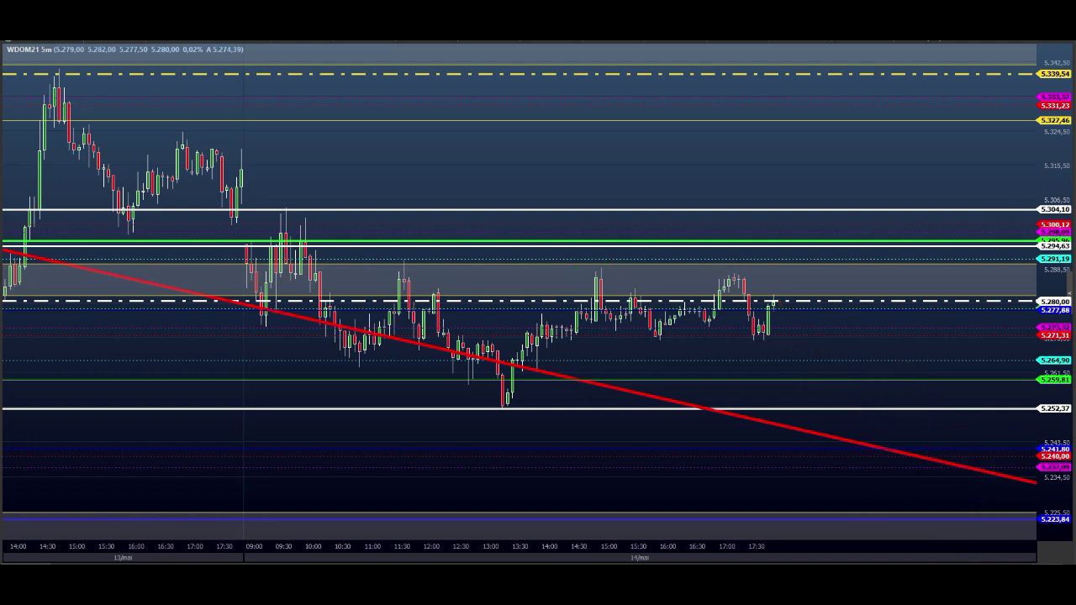
Step: Sketch a red dip to just below 5.264,90 with a rebound, mark the 5.271,31 level with arrows, and clear the markings
mouse_move(772, 301)
left_mouse_down()
mouse_move(793, 364)
mouse_move(818, 303)
mouse_move(832, 336)
left_mouse_up()
left_click_drag(756, 339, 849, 342)
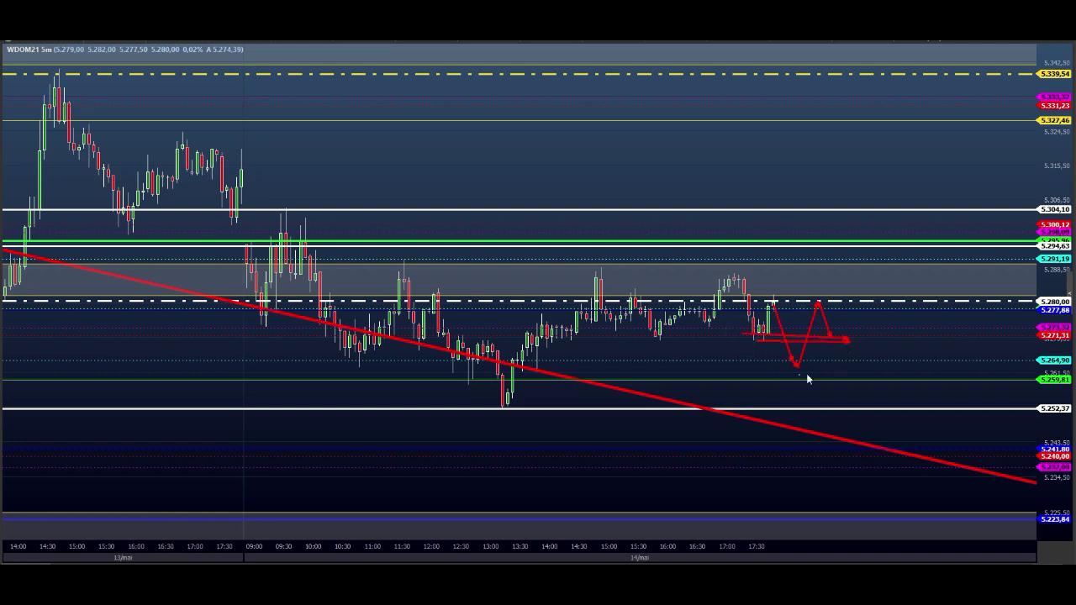
mouse_move(782, 367)
left_mouse_down()
mouse_move(857, 367)
mouse_move(842, 374)
mouse_move(845, 387)
left_mouse_up()
key("Escape")
Step: Sketch a red path dipping to about 5.264,90 and zigzagging upward past 5.304,10 toward 5.339,54
left_click_drag(774, 302, 788, 364)
mouse_move(789, 363)
left_mouse_down()
mouse_move(805, 304)
mouse_move(832, 278)
mouse_move(836, 257)
mouse_move(862, 269)
mouse_move(877, 335)
mouse_move(899, 267)
mouse_move(920, 298)
mouse_move(942, 209)
mouse_move(959, 246)
mouse_move(975, 196)
mouse_move(1006, 235)
mouse_move(1032, 99)
mouse_move(1045, 129)
left_mouse_up()
mouse_move(1045, 130)
left_mouse_down()
mouse_move(1045, 69)
mouse_move(1000, 79)
mouse_move(1067, 84)
left_mouse_up()
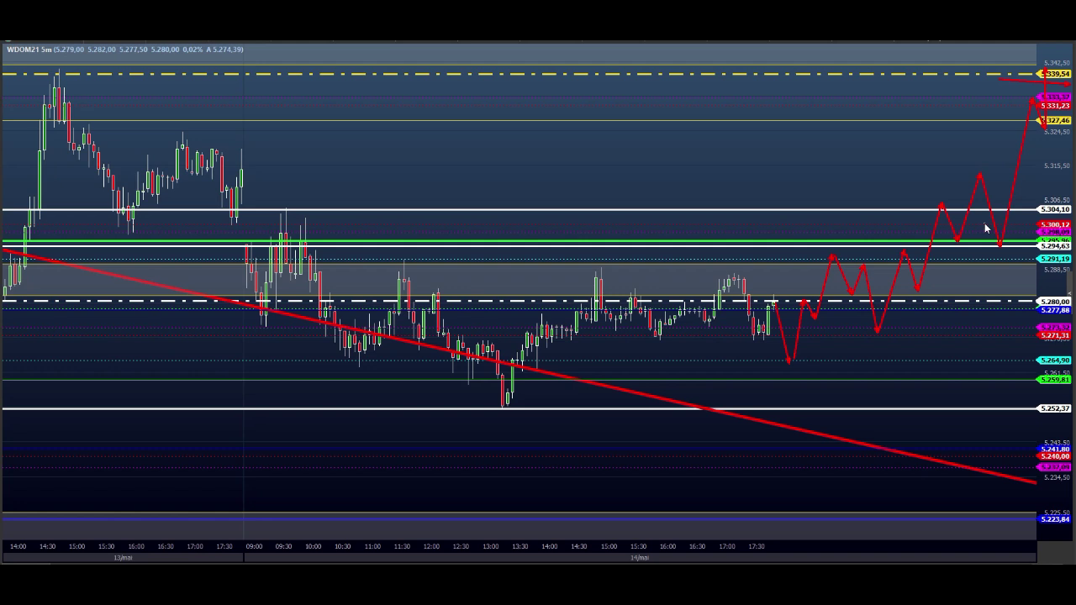
Step: Box the area between 5.304,10 and 5.327,46 with red arrows and clear all markings
left_click_drag(869, 147, 1051, 144)
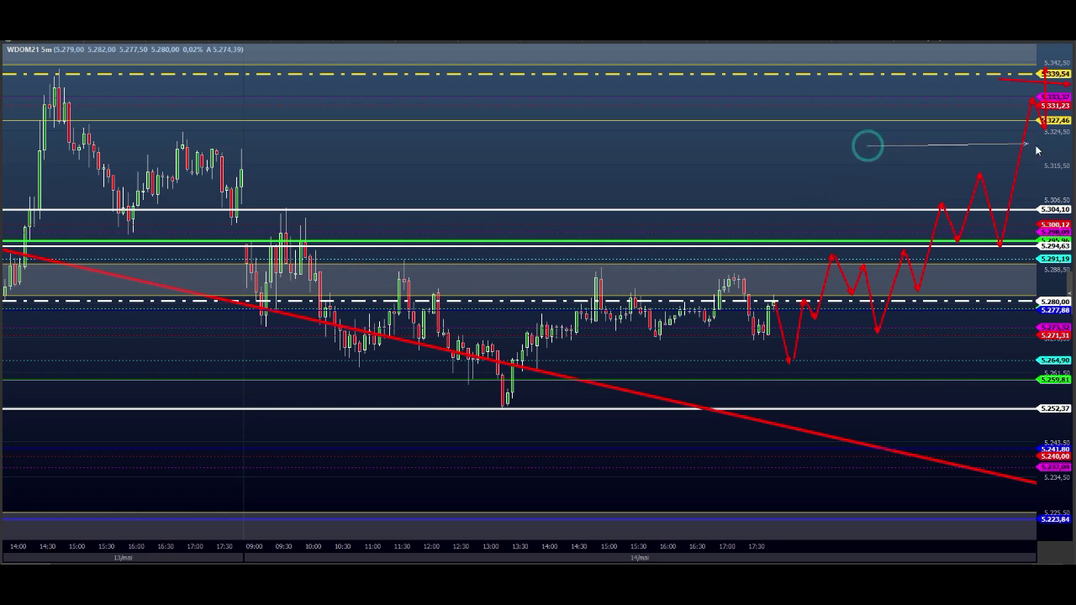
mouse_move(877, 137)
left_mouse_down()
mouse_move(883, 178)
mouse_move(1050, 187)
left_mouse_up()
left_click_drag(1050, 187, 1054, 146)
left_click_drag(1053, 146, 1002, 154)
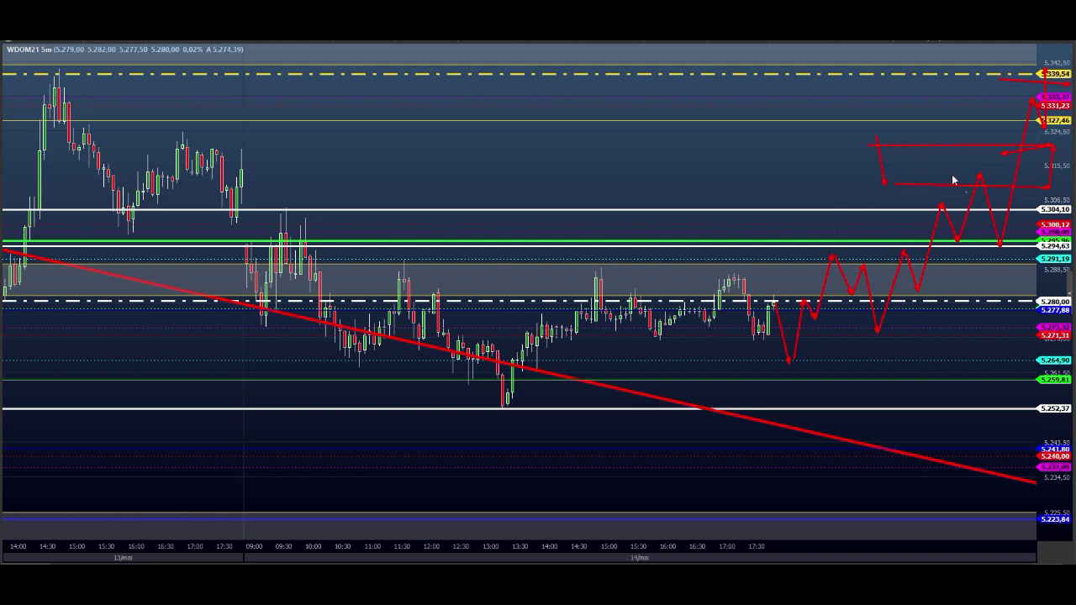
key("Escape")
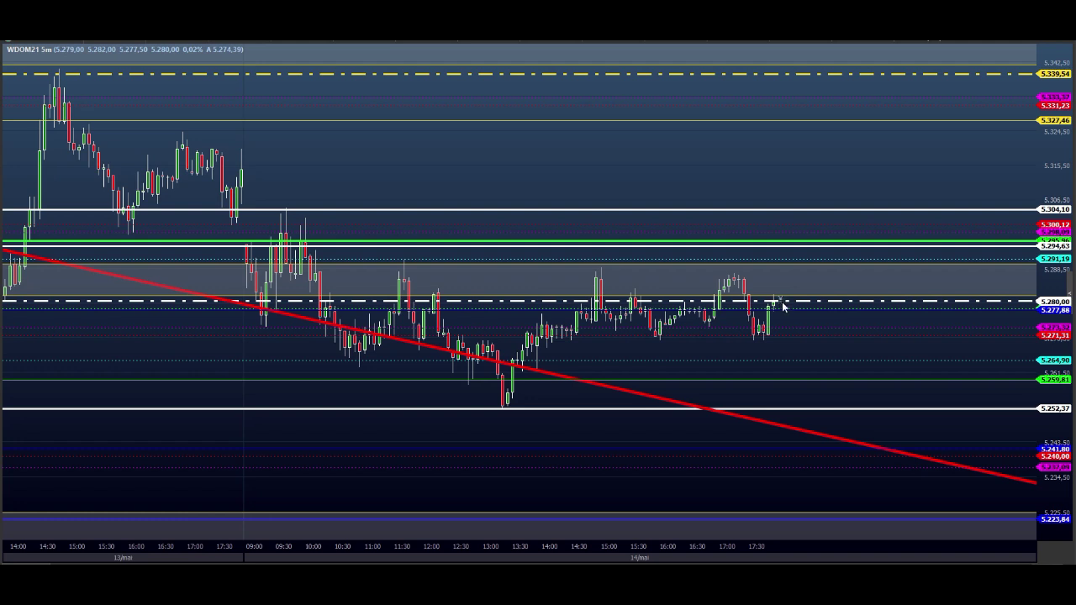
Step: Sketch a yellow rising path from 5.280,00 to just above 5.304,10, with pullbacks to the 5.294,63 area
left_click_drag(782, 302, 805, 237)
mouse_move(805, 236)
left_mouse_down()
mouse_move(816, 260)
mouse_move(822, 242)
left_mouse_up()
mouse_move(821, 243)
left_mouse_down()
mouse_move(828, 229)
mouse_move(838, 244)
mouse_move(852, 217)
left_mouse_up()
left_click(855, 203)
left_click(873, 242)
left_click(886, 217)
left_click(896, 229)
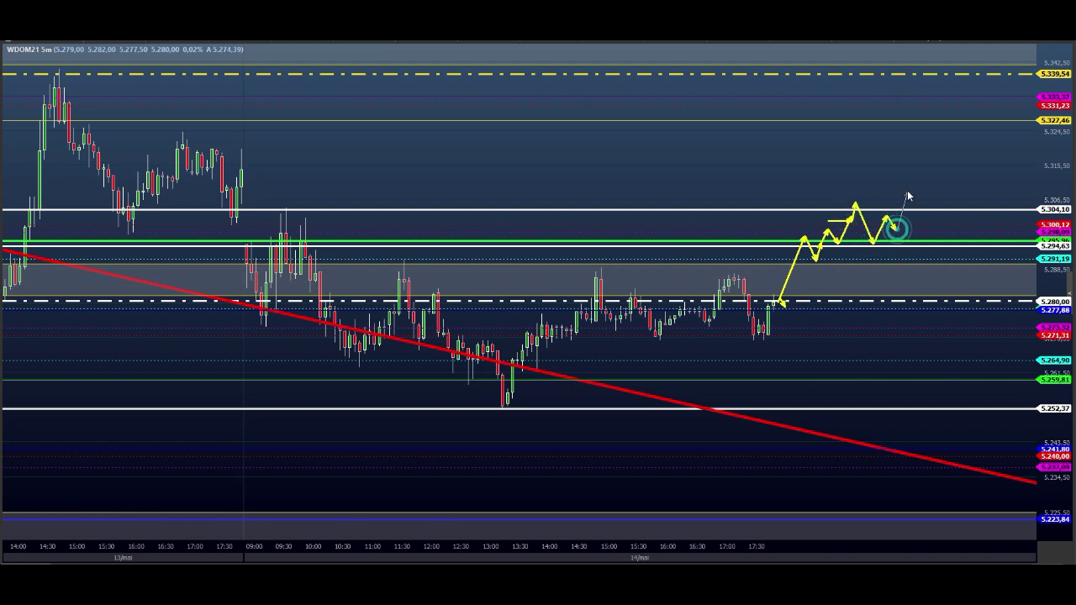
Step: Extend the yellow zigzag path up to the 5.339,54 line and pull it back to about 5.315,50
left_click(914, 152)
left_click(924, 195)
left_click(937, 140)
left_click(947, 167)
left_click(951, 151)
left_click(957, 194)
left_click(970, 130)
left_click(980, 175)
left_click(993, 81)
left_click(997, 117)
left_click(1009, 74)
left_click(1017, 92)
left_click(1026, 71)
left_click(1035, 160)
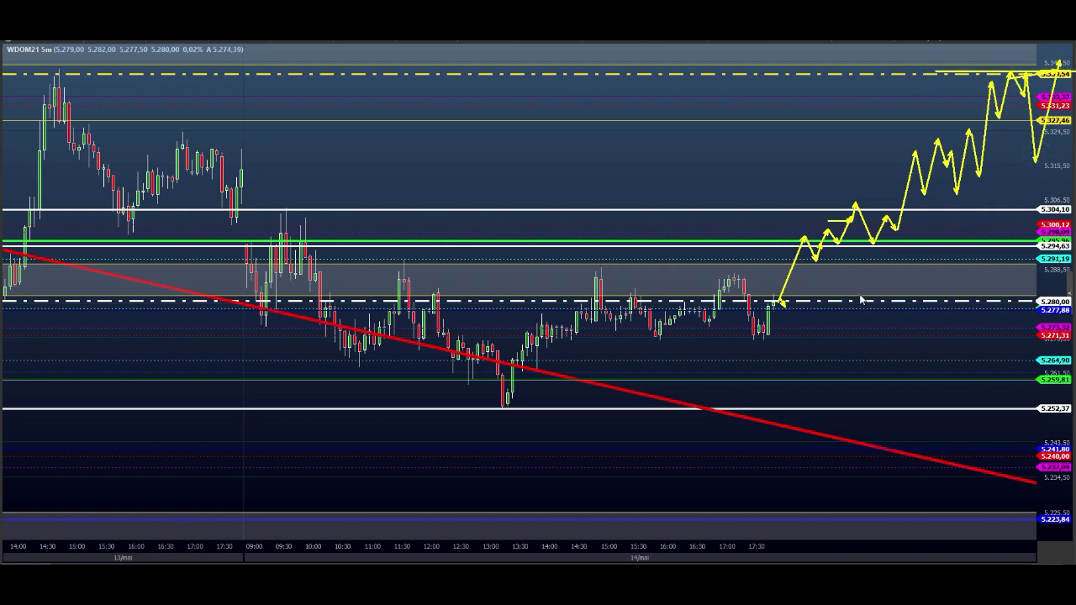
Step: Mark the 5.315,50 level with a horizontal yellow arrow and sketch a red decline from that area to about 5.241,80
left_click(872, 195)
left_click_drag(868, 166, 1015, 165)
mouse_move(941, 191)
left_mouse_down()
mouse_move(988, 172)
mouse_move(986, 239)
mouse_move(1001, 215)
mouse_move(1036, 294)
mouse_move(1044, 260)
left_mouse_up()
left_click_drag(1043, 260, 1052, 272)
mouse_move(970, 267)
left_mouse_down()
mouse_move(1053, 259)
mouse_move(1043, 452)
left_mouse_up()
left_click_drag(1014, 453, 1051, 438)
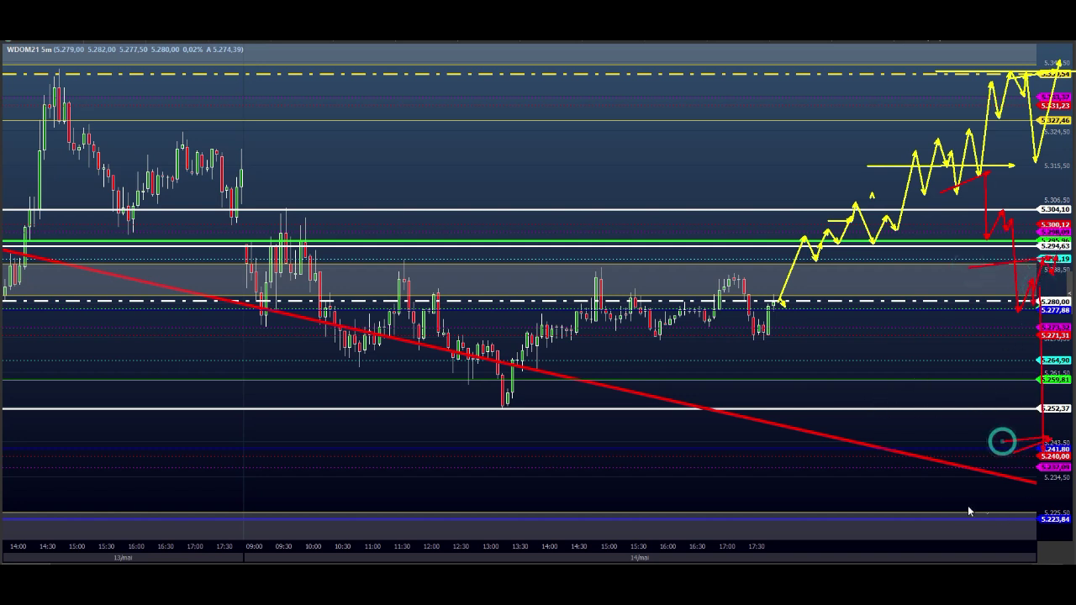
Step: Draw rising red lines from the 5.252,37 low and the 17:30 low, and sketch a drop below the red trendline with a rebound
mouse_move(510, 415)
left_mouse_down()
mouse_move(598, 379)
mouse_move(1043, 261)
left_mouse_up()
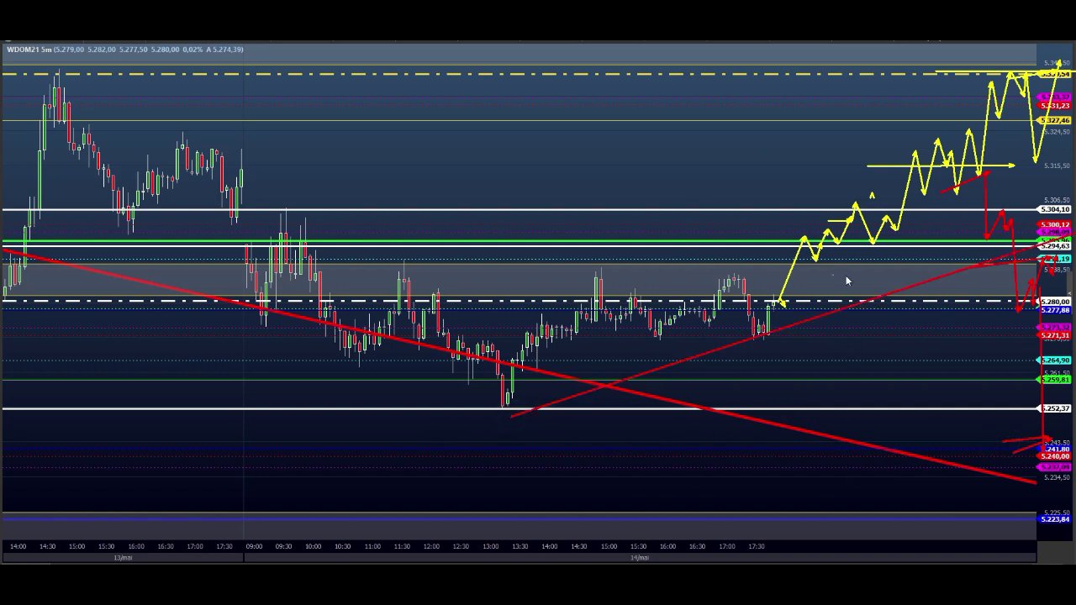
left_click_drag(764, 337, 1066, 111)
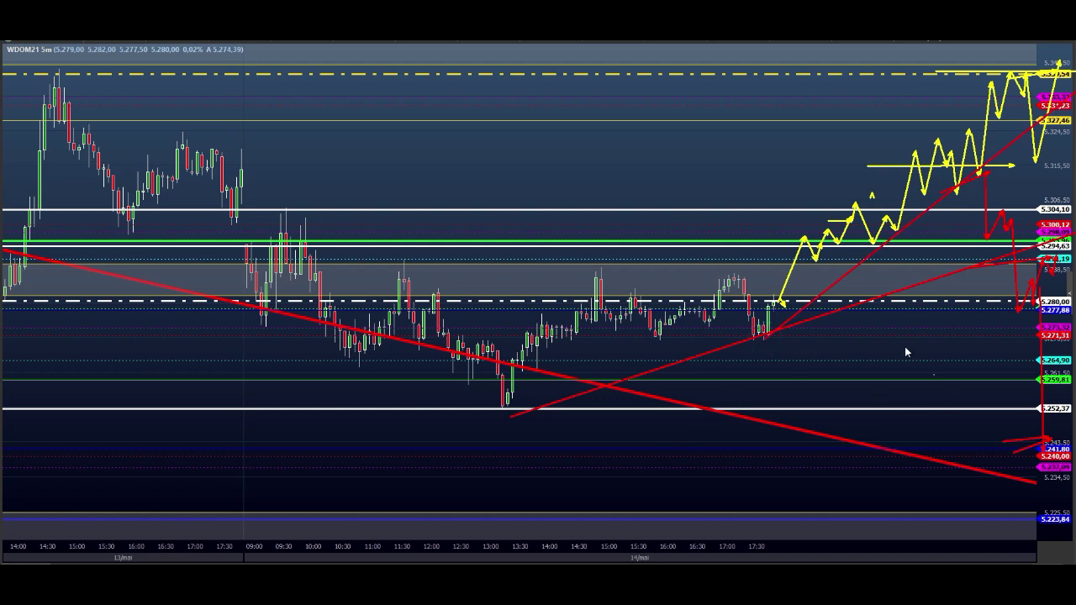
mouse_move(794, 319)
left_mouse_down()
mouse_move(807, 378)
mouse_move(874, 466)
mouse_move(928, 418)
mouse_move(970, 403)
mouse_move(997, 254)
mouse_move(1033, 309)
left_mouse_up()
left_click_drag(1057, 202, 1057, 192)
Step: Mark the level near 5.234,50 with a long horizontal arrow, extend the drop into the lower gray zone, and clear the markings
left_click(639, 476)
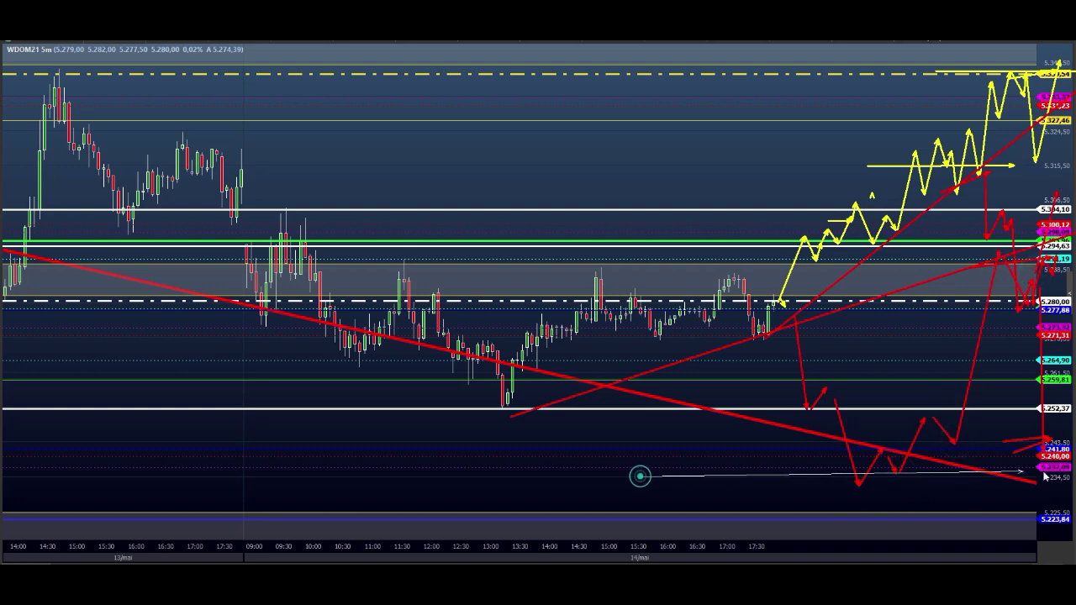
left_click_drag(863, 533, 923, 530)
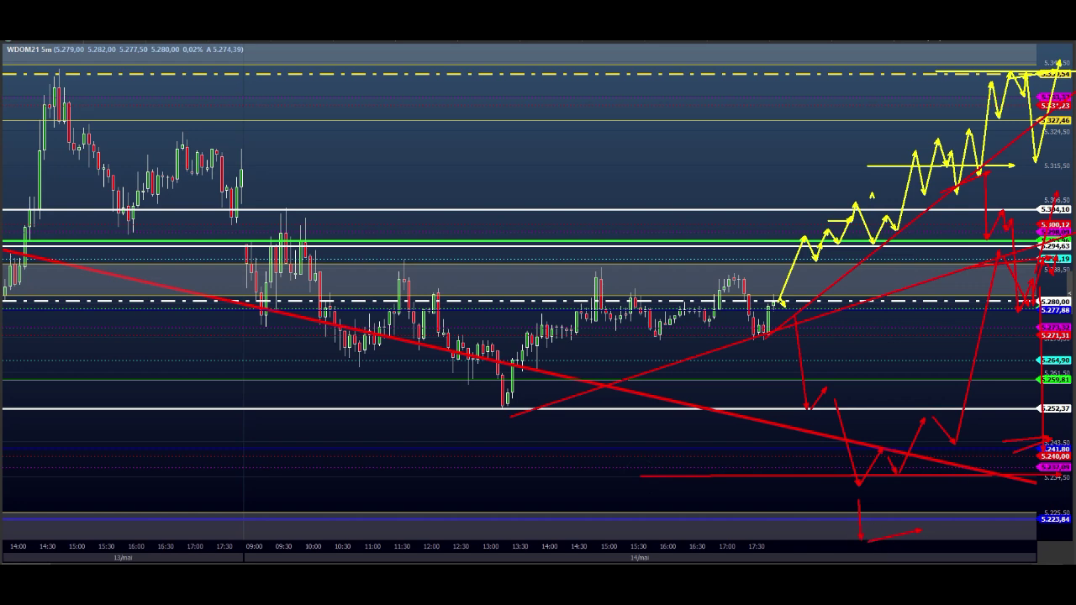
key("Escape")
Step: Sketch red reactions around the lower gray zone, a rebound to the red trendline and a fall toward 5.200,13, and clear them
left_click_drag(1050, 117, 1058, 163)
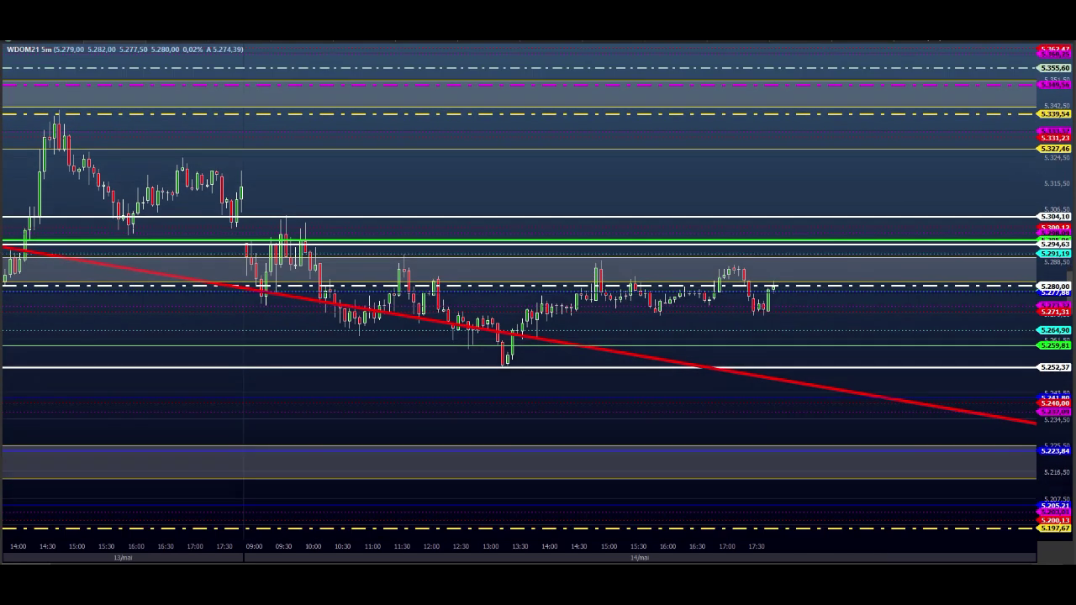
mouse_move(895, 436)
left_mouse_down()
mouse_move(894, 480)
mouse_move(928, 485)
left_mouse_up()
left_click_drag(932, 475, 933, 445)
left_click(871, 434)
left_click_drag(884, 484, 932, 480)
mouse_move(950, 475)
left_mouse_down()
mouse_move(956, 507)
mouse_move(981, 472)
left_mouse_up()
left_click_drag(987, 473, 1022, 404)
mouse_move(1024, 420)
left_mouse_down()
mouse_move(1039, 523)
mouse_move(1036, 416)
left_mouse_up()
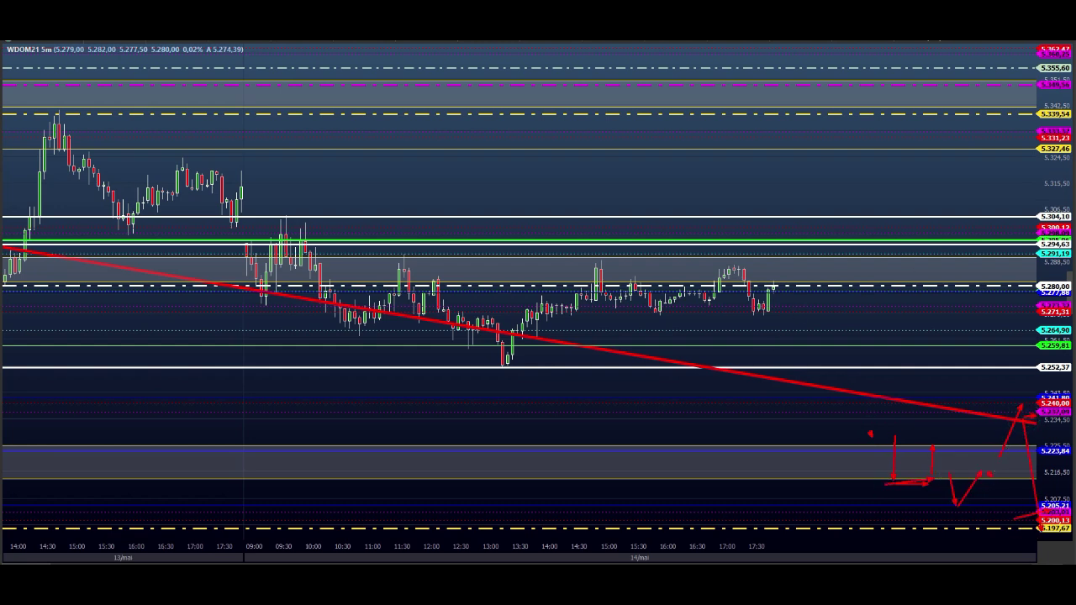
key("Escape")
Step: Mark the area just above 5.304,10 and the 13/mai high near 5.339,54 with red arrows, and clear the markings
left_click_drag(1047, 369, 1036, 365)
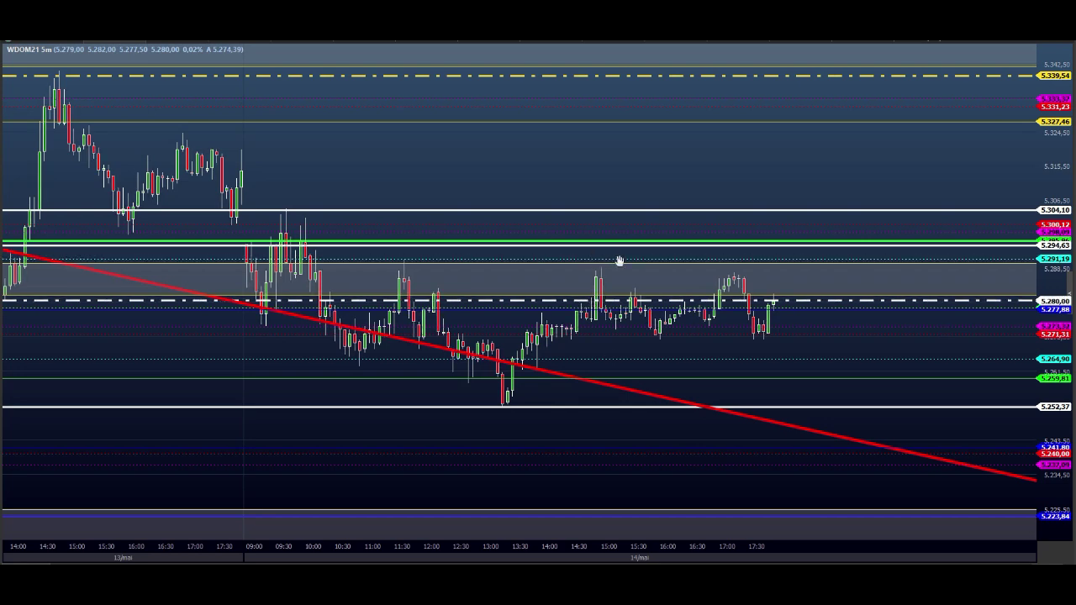
left_click_drag(1057, 172, 1053, 166)
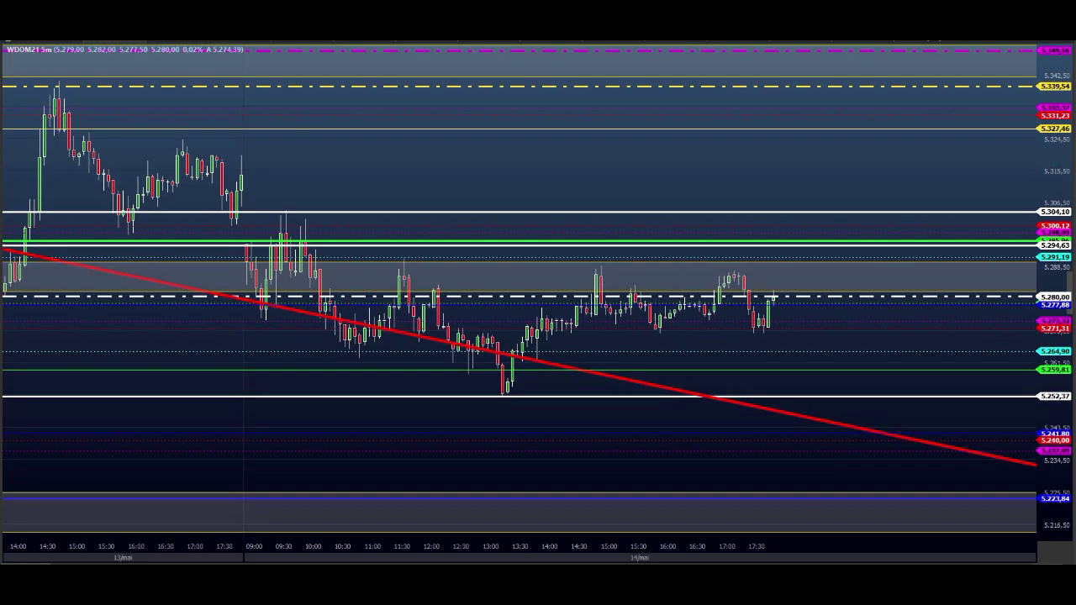
mouse_move(820, 193)
left_mouse_down()
mouse_move(872, 222)
mouse_move(918, 203)
left_mouse_up()
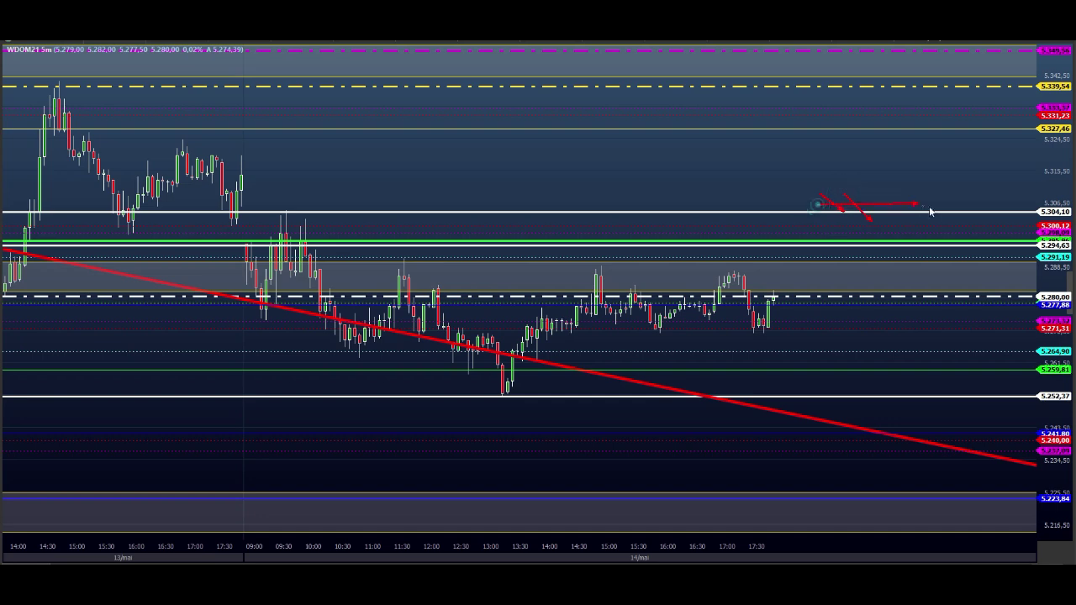
left_click_drag(223, 78, 130, 100)
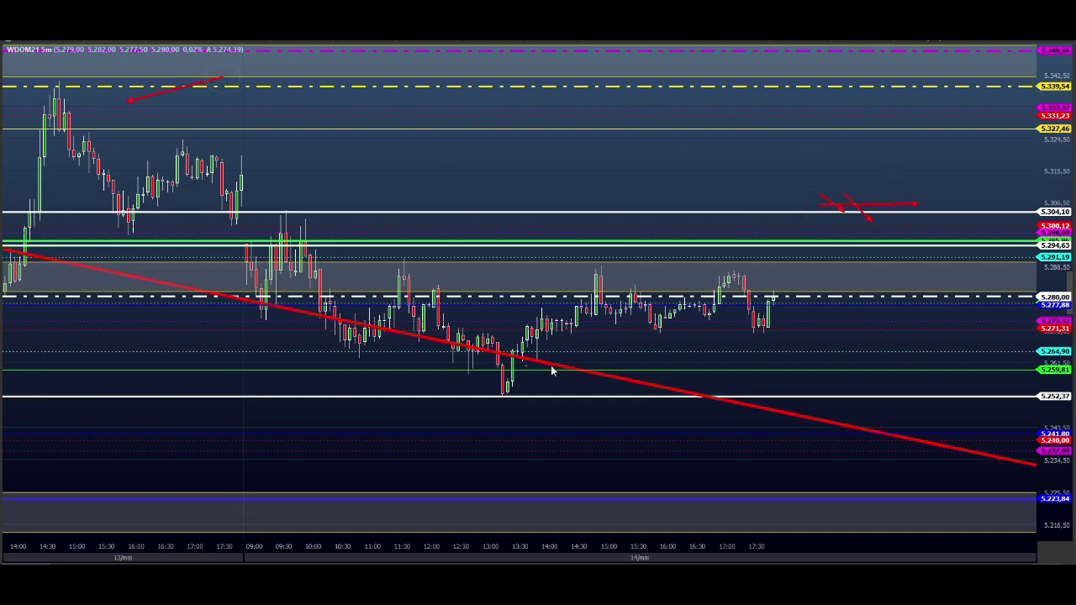
left_click_drag(1060, 193, 1061, 222)
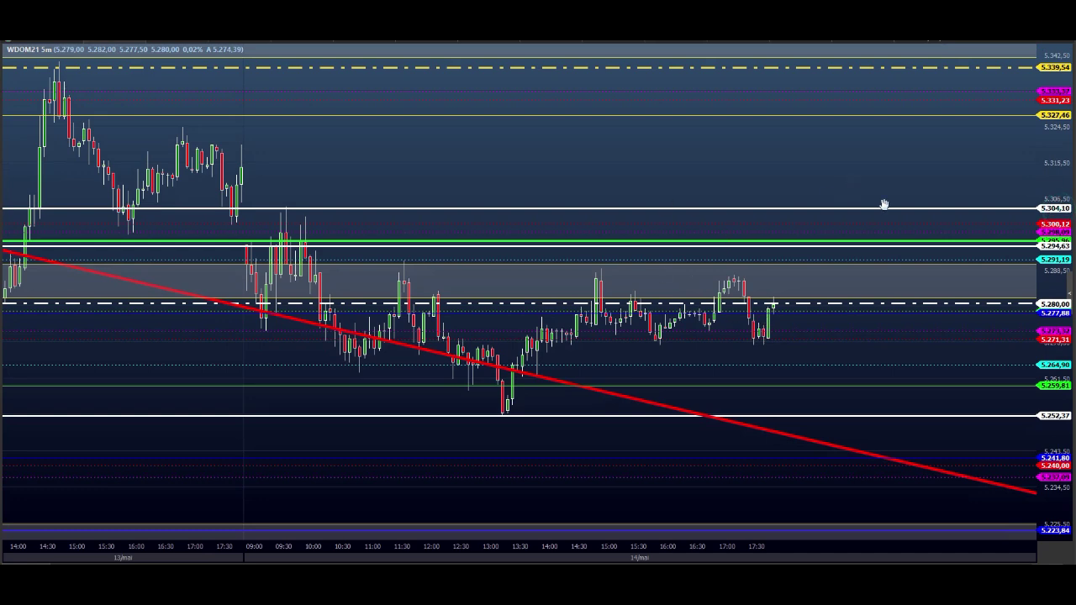